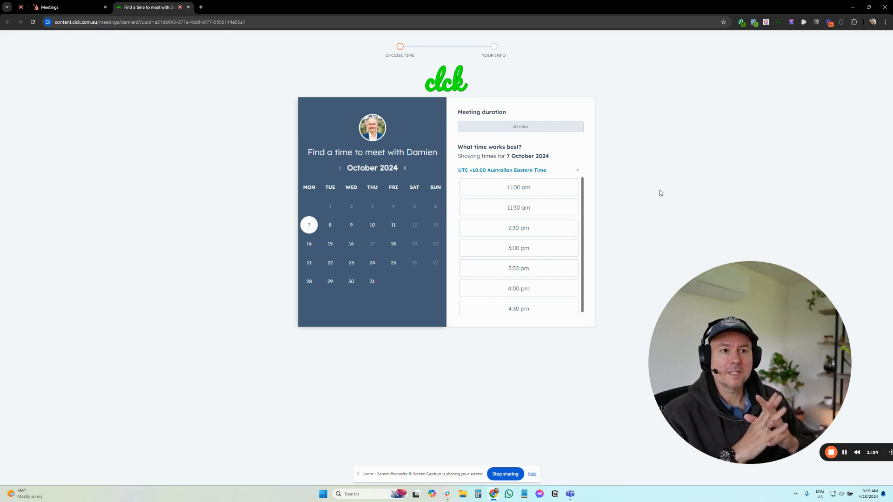
Start creating a new one-on-one scheduling page from the Meetings list.
left_click(81, 10)
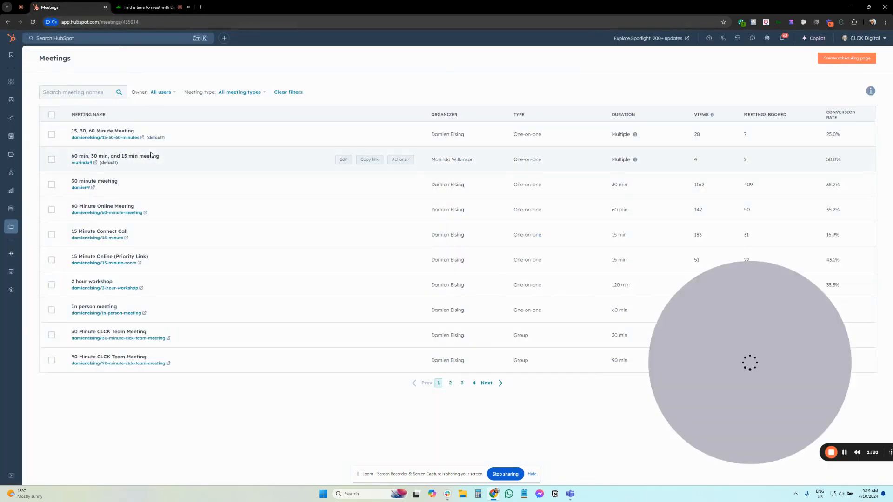
mouse_move(12, 226)
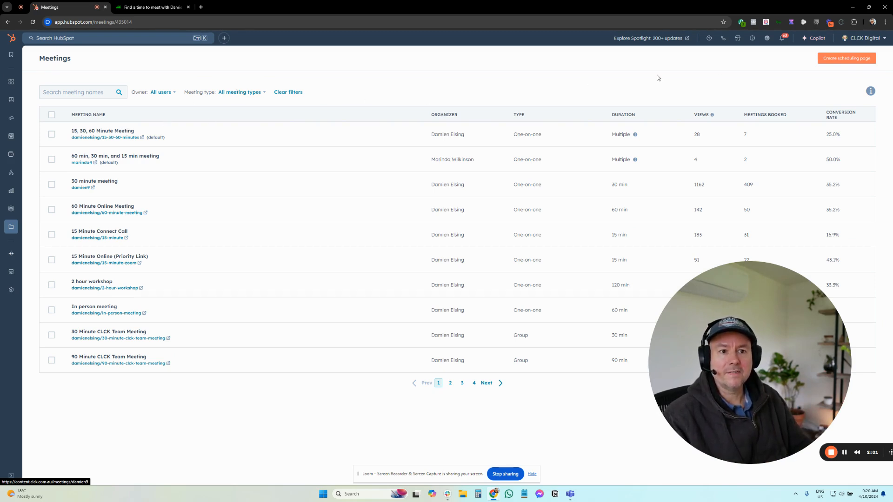
left_click(837, 58)
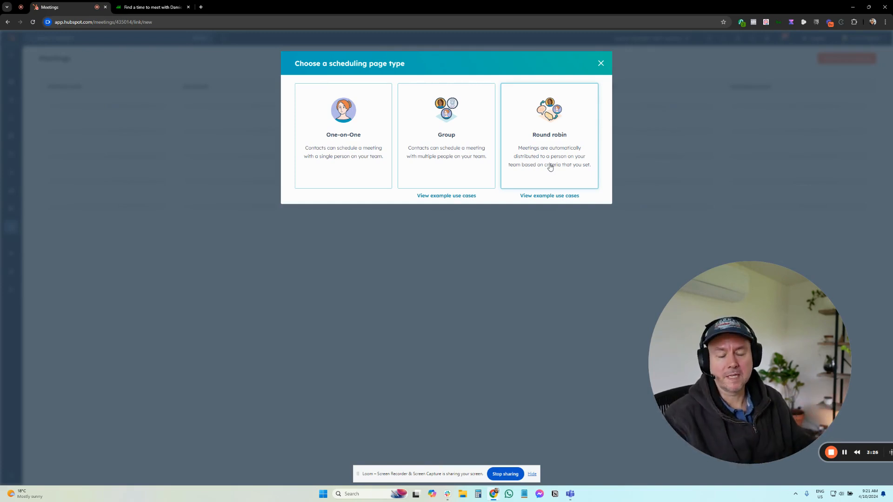
left_click(375, 123)
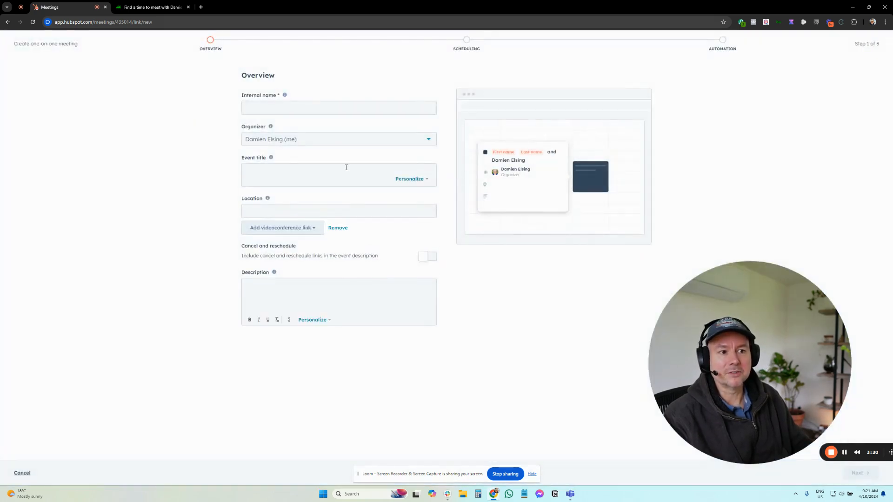
Set the internal name to TEST and keep yourself as the meeting organizer.
left_click(293, 110)
type("TES")
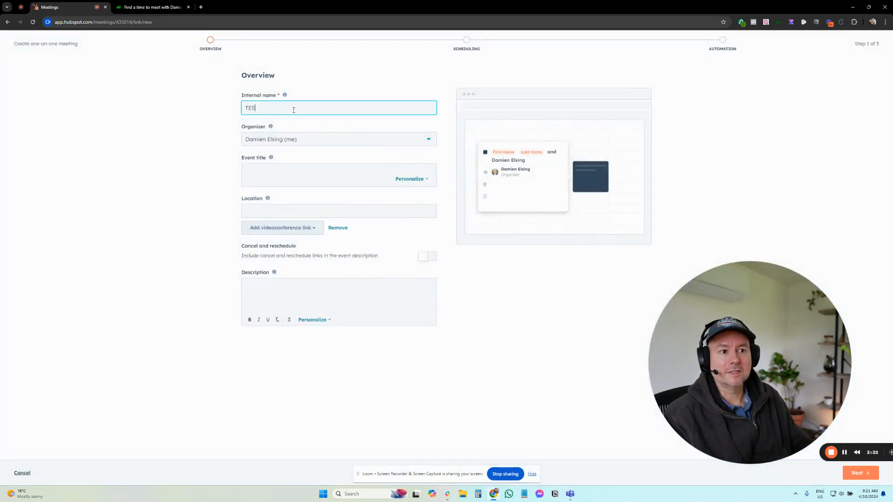
type("T")
left_click(190, 106)
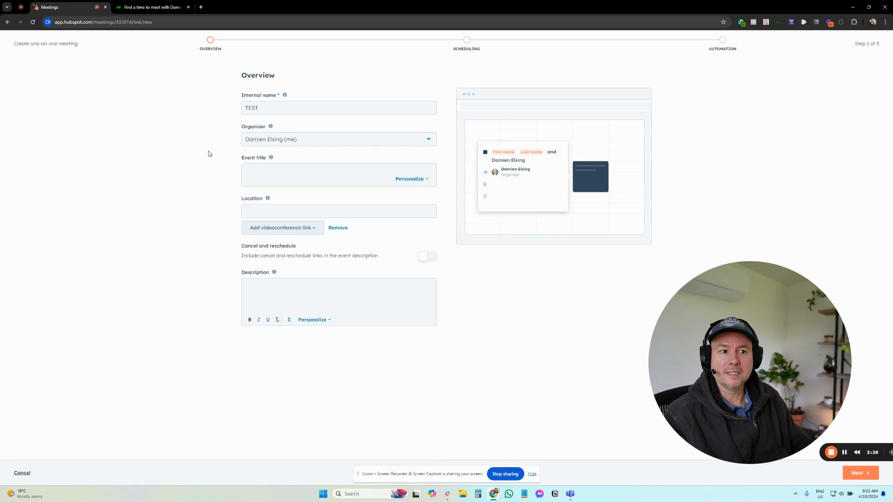
left_click(327, 145)
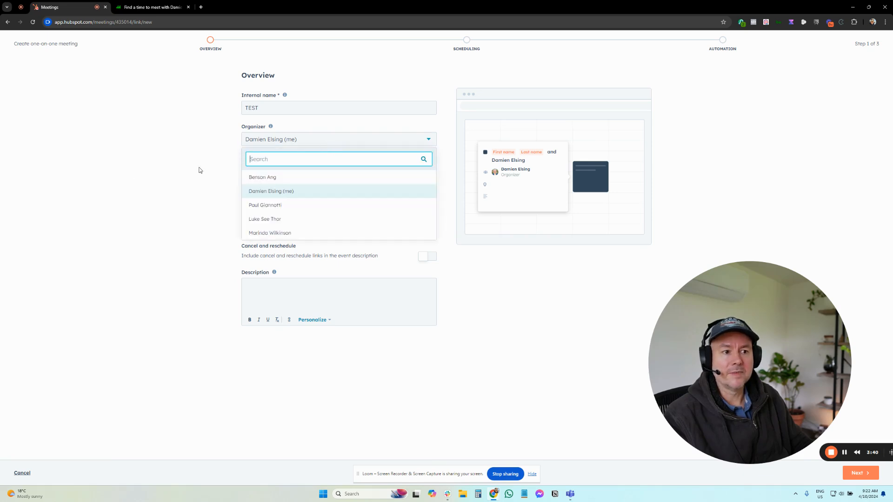
left_click(281, 191)
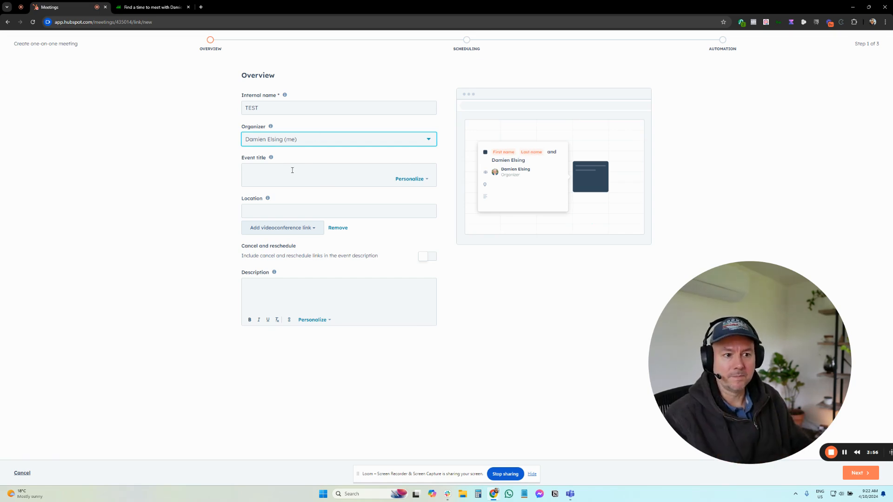
Browse the personalization tokens available for the event title.
left_click(325, 179)
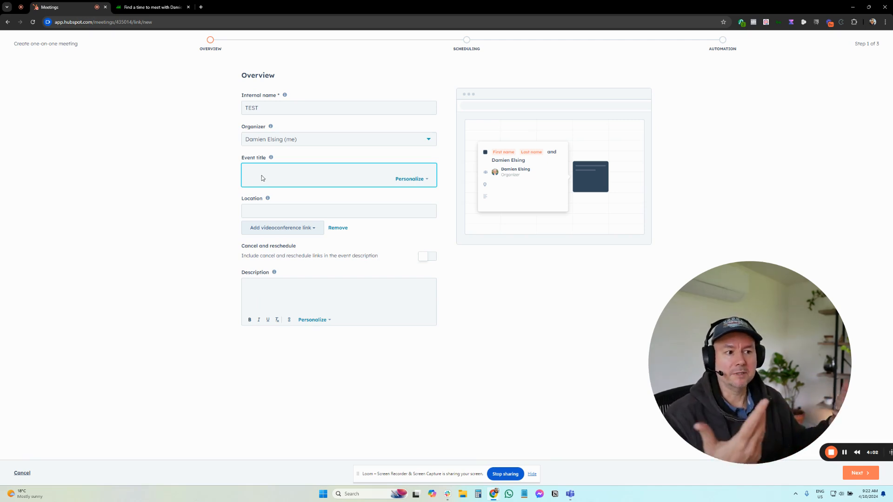
left_click(401, 179)
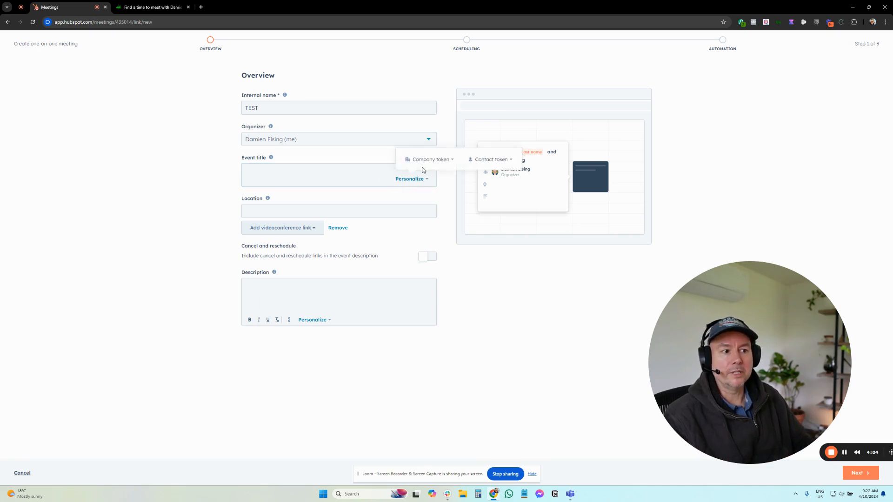
left_click(491, 162)
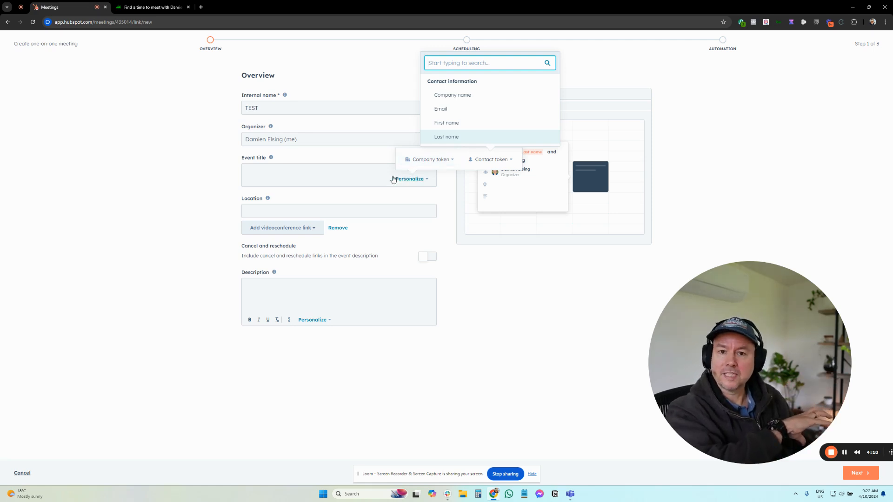
left_click(235, 180)
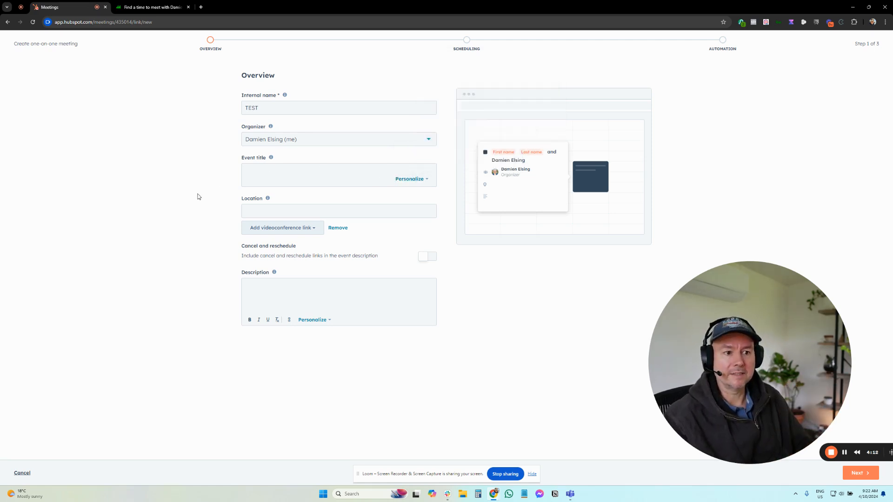
Review the location field and the videoconference link options.
left_click(251, 207)
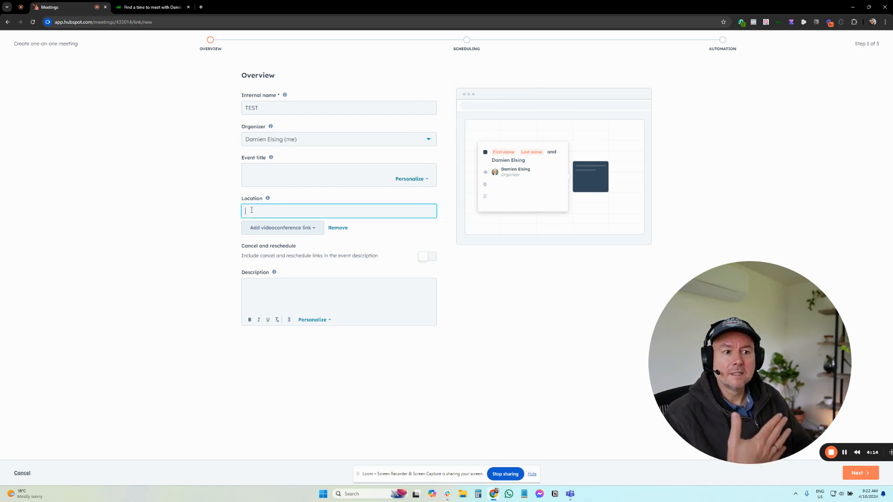
left_click(209, 206)
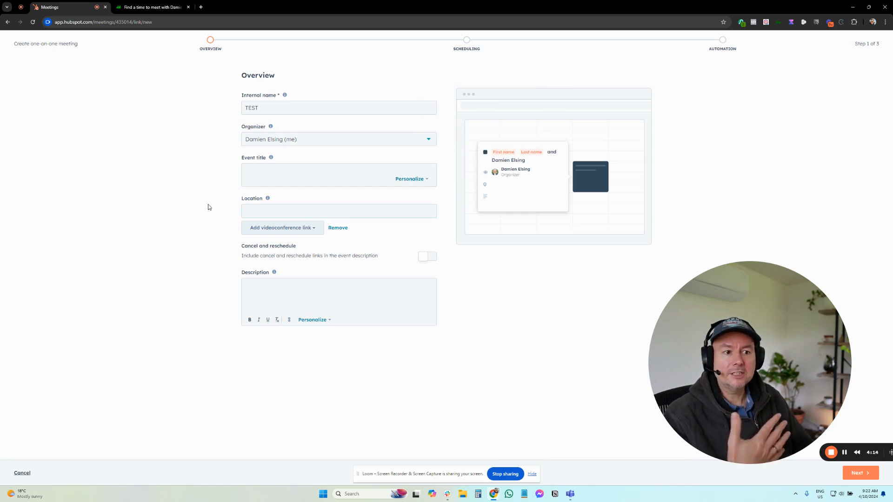
left_click(279, 228)
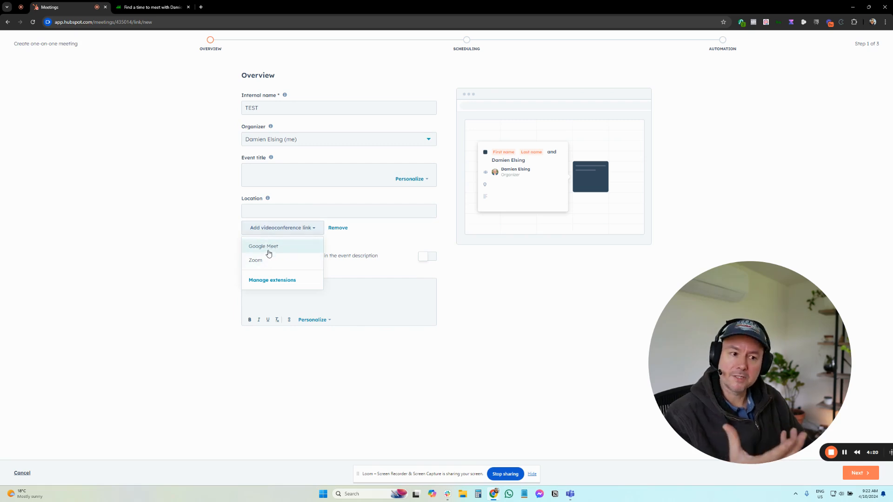
left_click(202, 253)
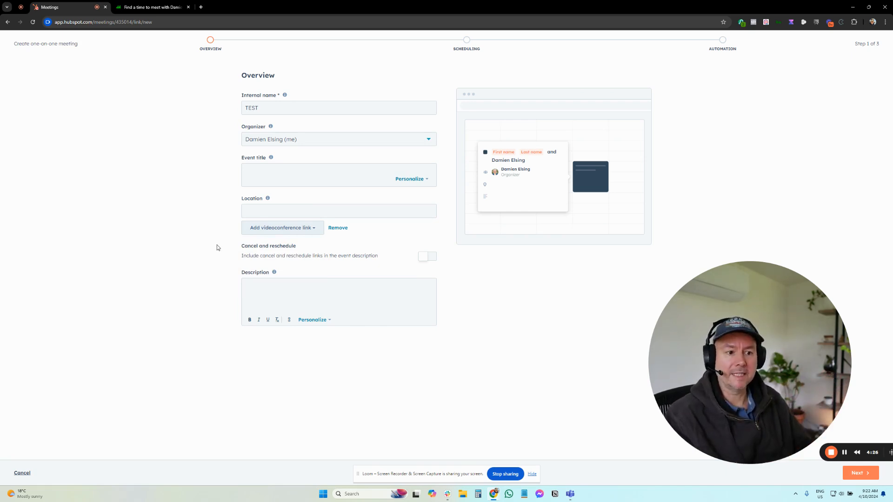
Enable the cancel and reschedule links in the description and continue to the scheduling step.
left_click(421, 256)
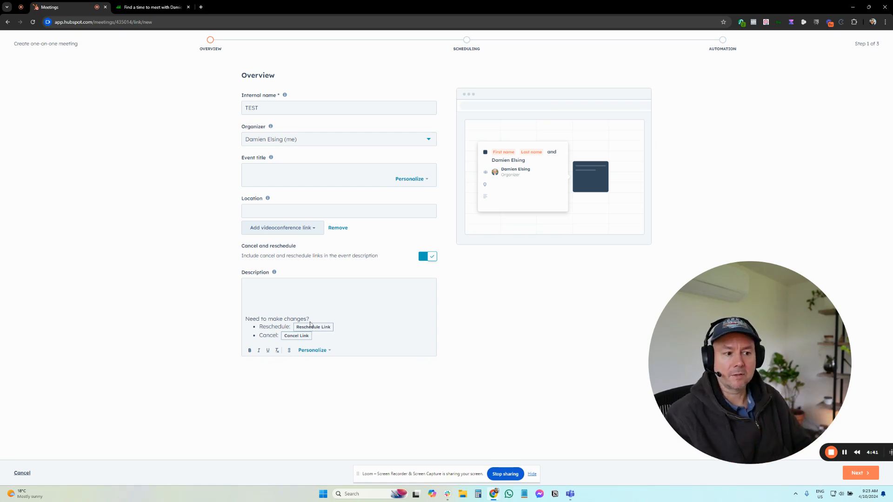
left_click(856, 473)
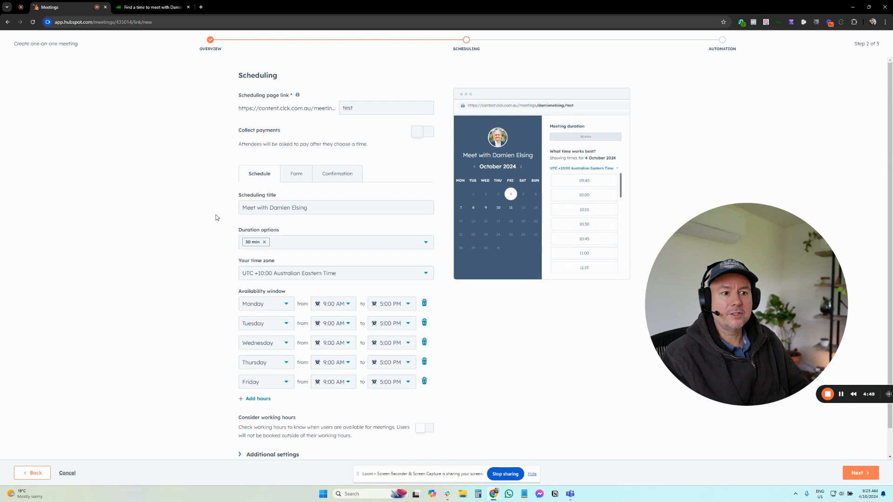
Change the availability window to a single Mon - Fri row, deleting the separate weekday rows.
scroll(214, 232, "down", 1)
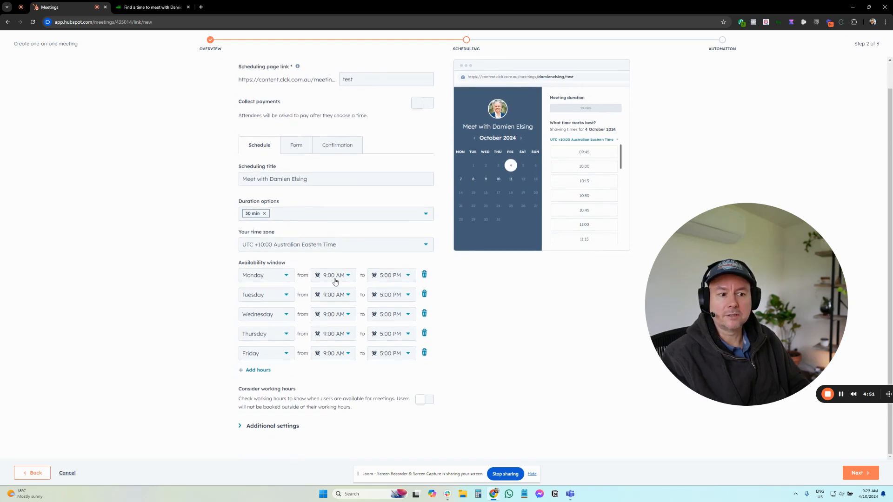
left_click(283, 276)
scroll(279, 335, "down", 3)
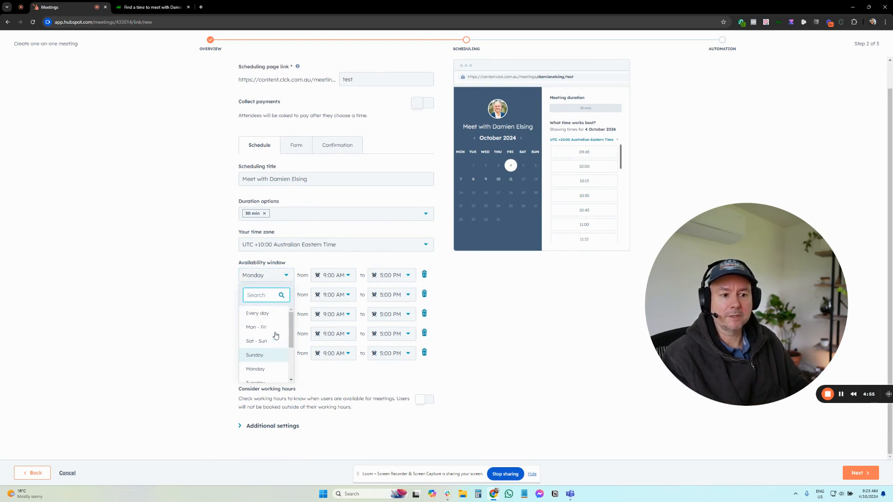
left_click(254, 320)
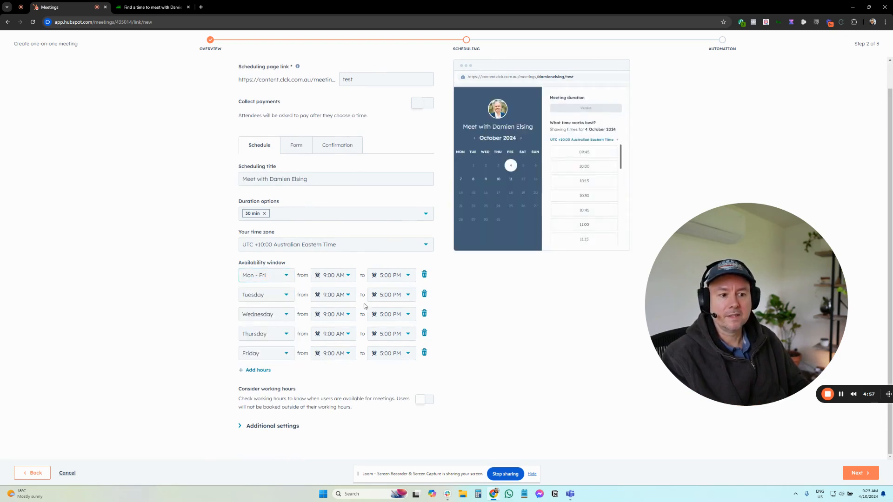
left_click(423, 294)
left_click(426, 323)
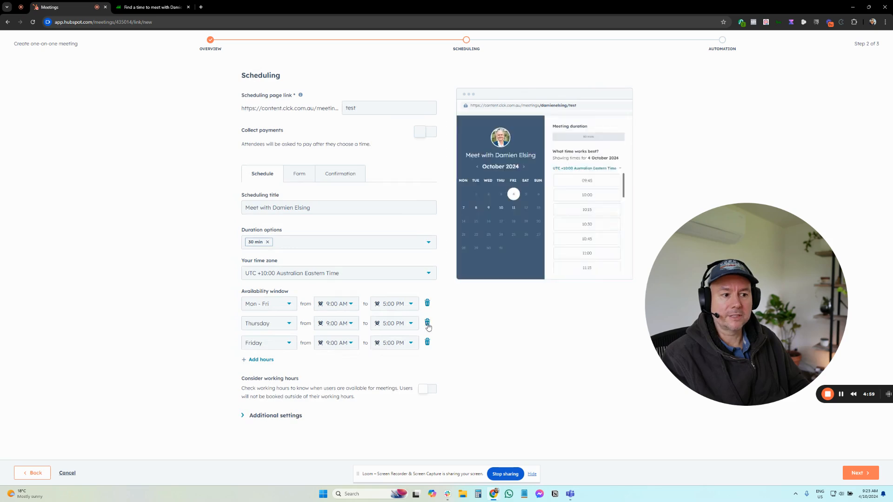
left_click(426, 323)
left_click(427, 323)
Set the Mon - Fri availability to run from 10:00 AM to 3:00 PM.
left_click(344, 304)
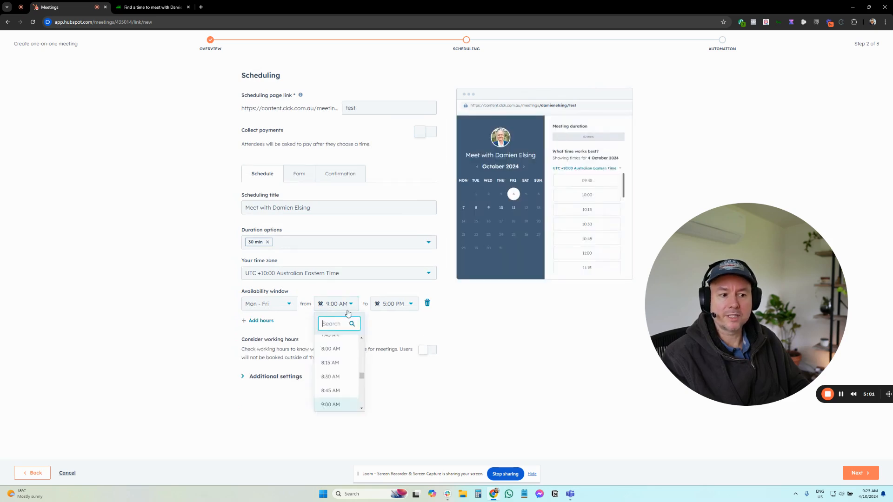
scroll(342, 357, "down", 3)
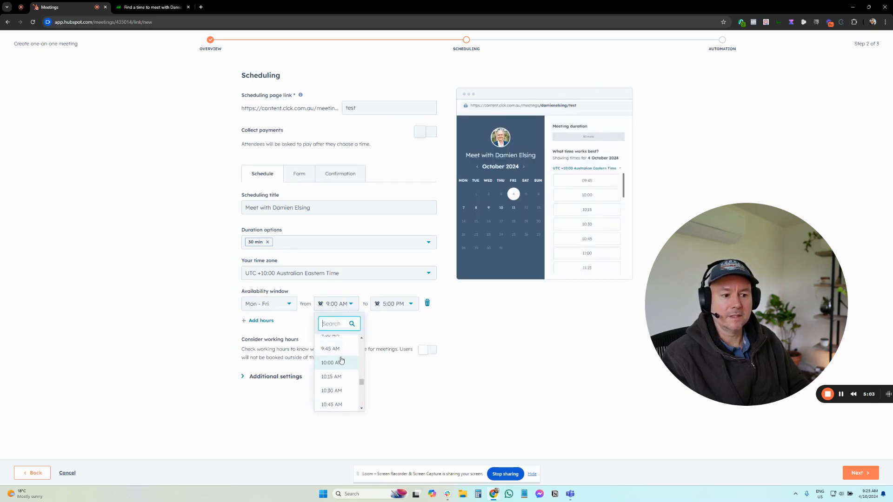
left_click(337, 357)
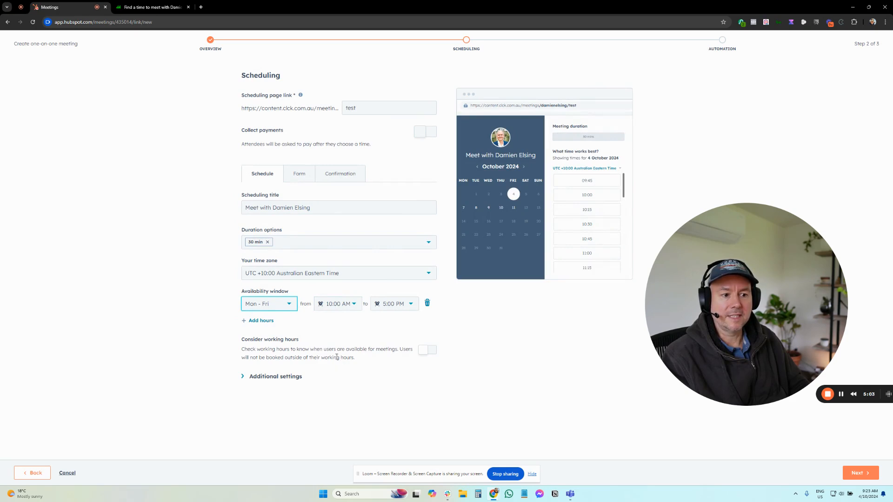
left_click(399, 310)
scroll(394, 356, "up", 5)
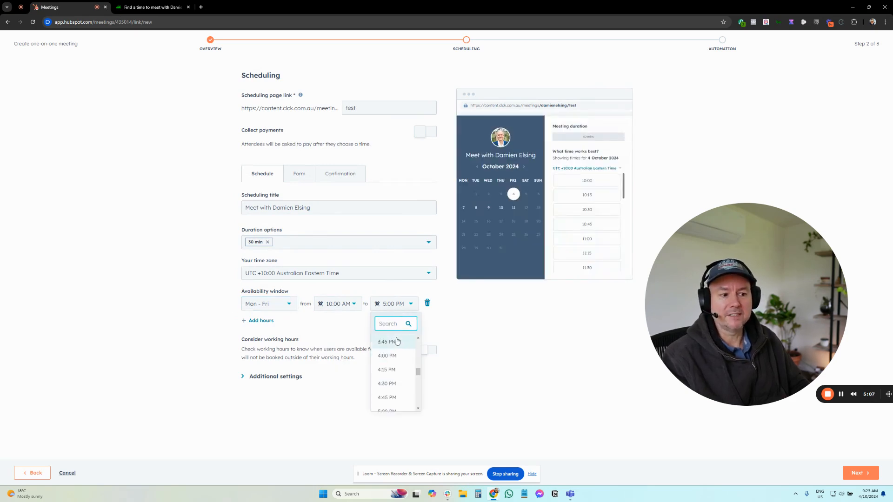
scroll(386, 372, "down", 1)
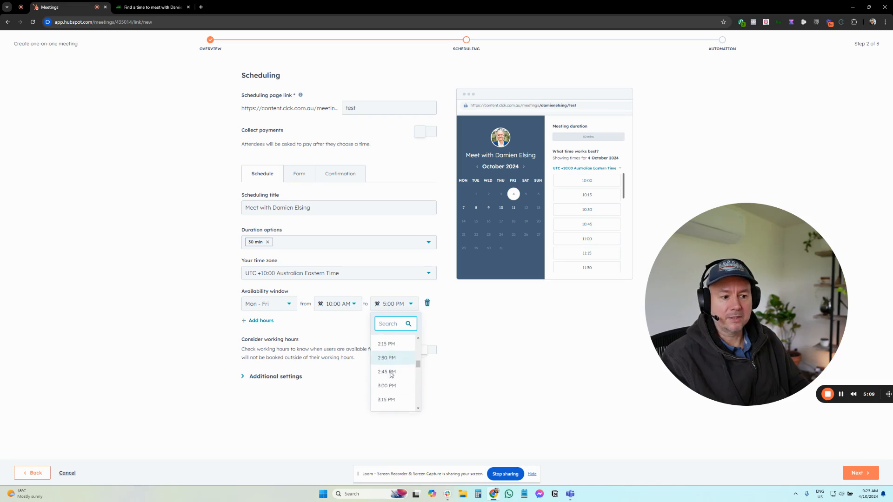
left_click(388, 373)
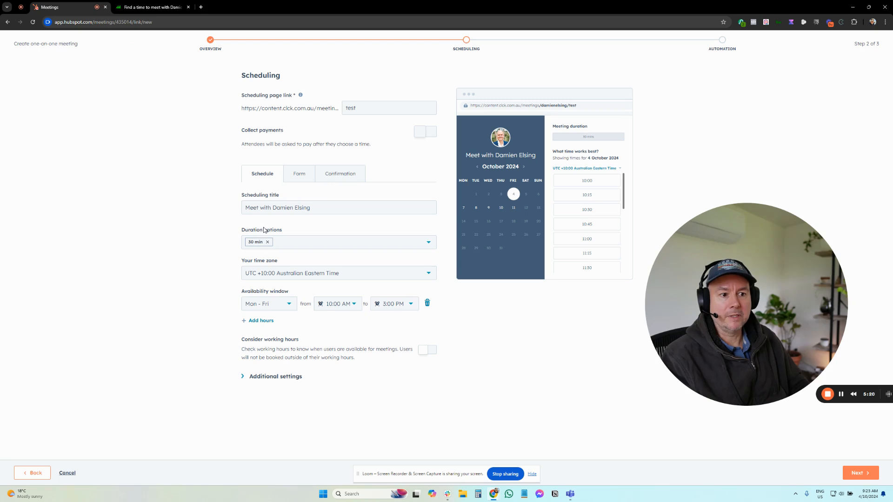
left_click(249, 209)
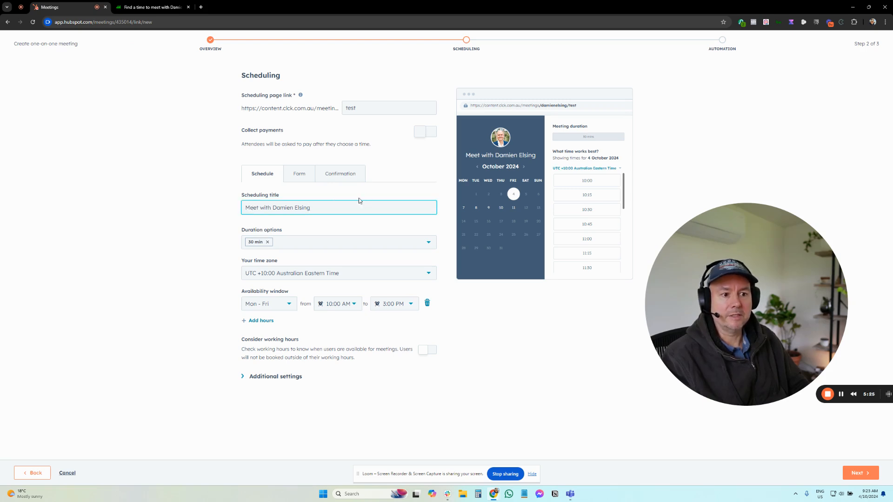
left_click(297, 242)
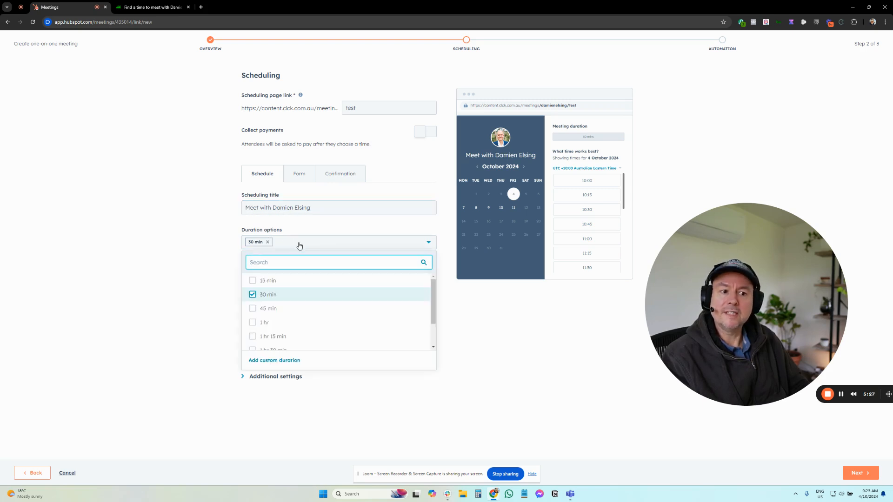
left_click(255, 281)
left_click(255, 281)
left_click(165, 241)
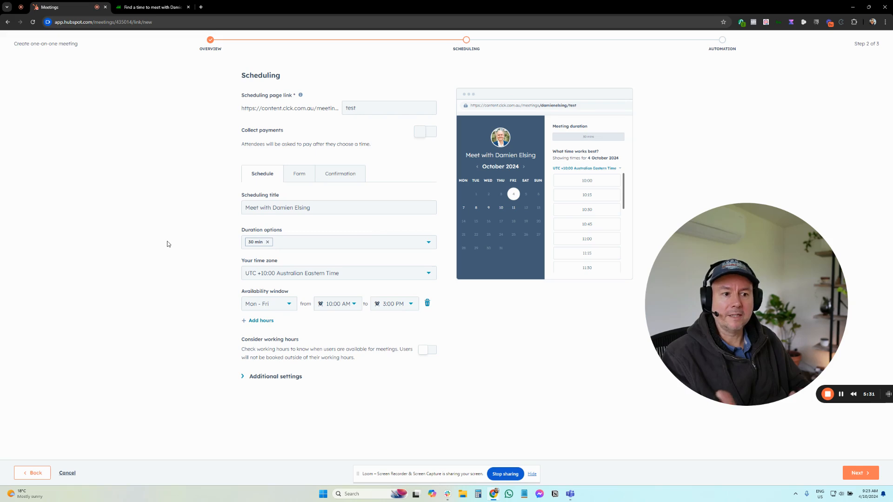
left_click(297, 242)
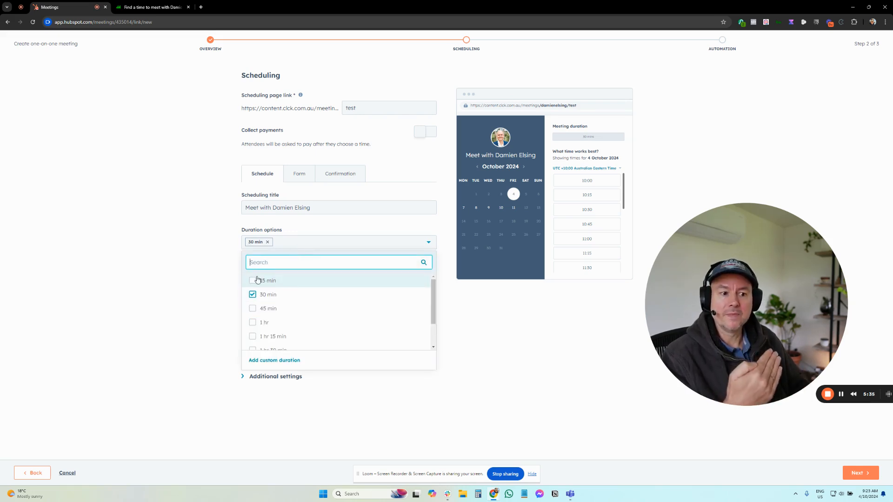
left_click(210, 274)
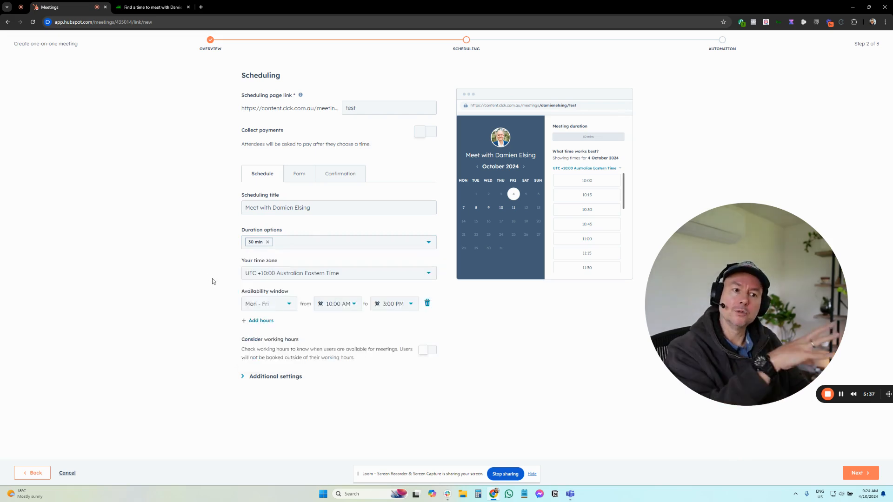
Add 15 min and 1 hr to the meeting duration options alongside 30 min.
left_click(288, 243)
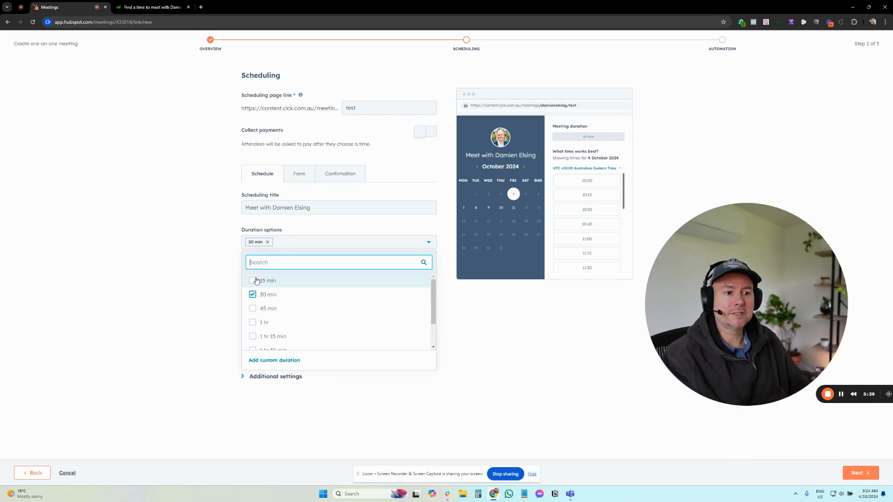
left_click(252, 280)
left_click(252, 322)
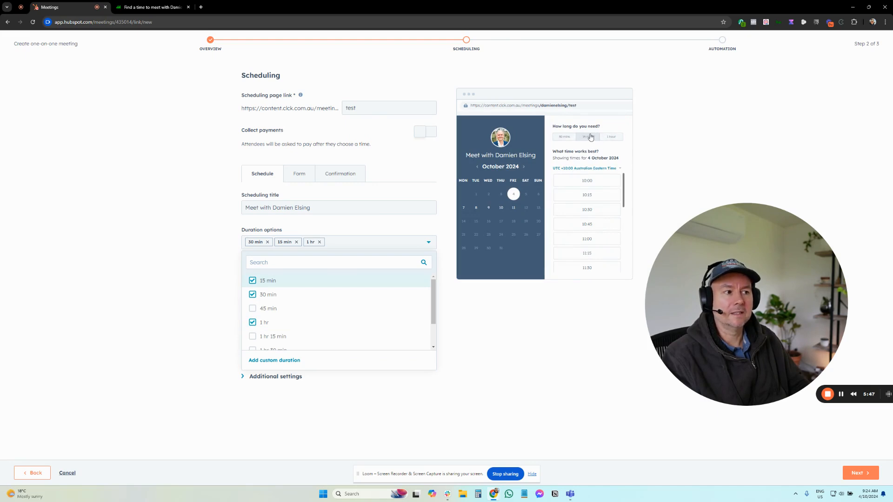
Remove the 15 min and 1 hr duration options, leaving only 30 min.
left_click(296, 241)
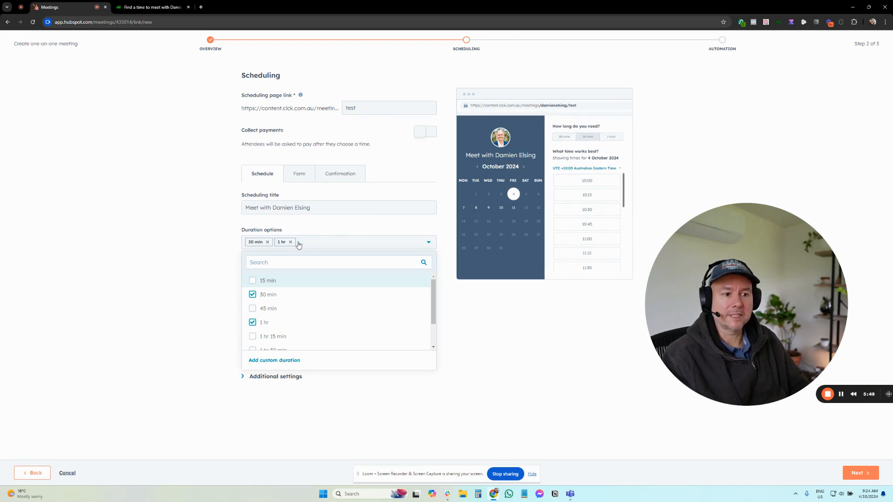
left_click(290, 242)
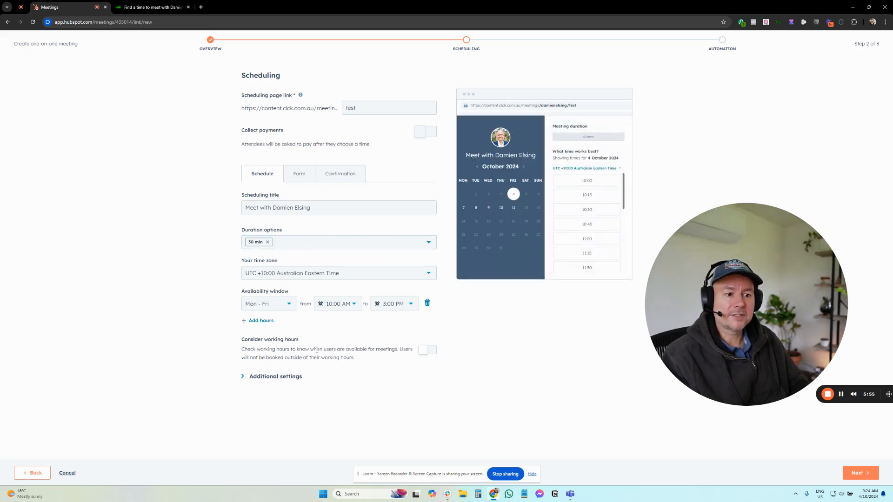
Expand the additional settings and look over the image and scheduling options.
left_click(283, 376)
scroll(301, 317, "down", 4)
scroll(309, 315, "up", 3)
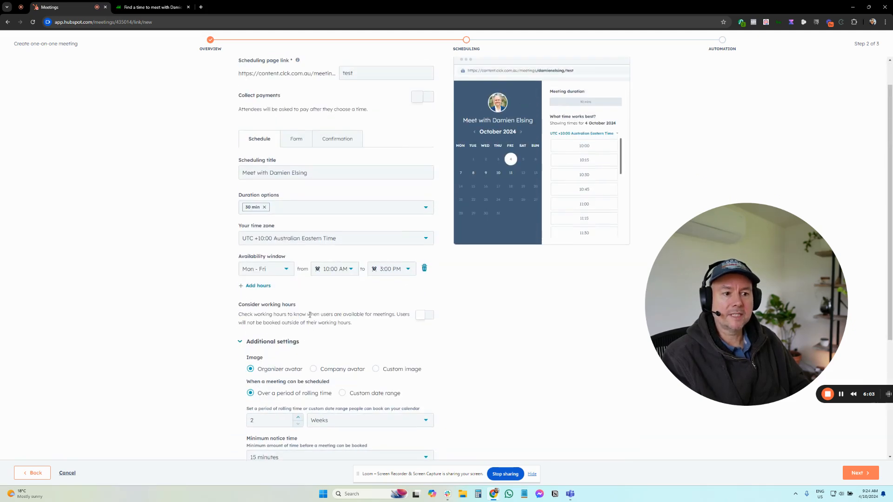
scroll(310, 315, "down", 3)
scroll(486, 116, "up", 3)
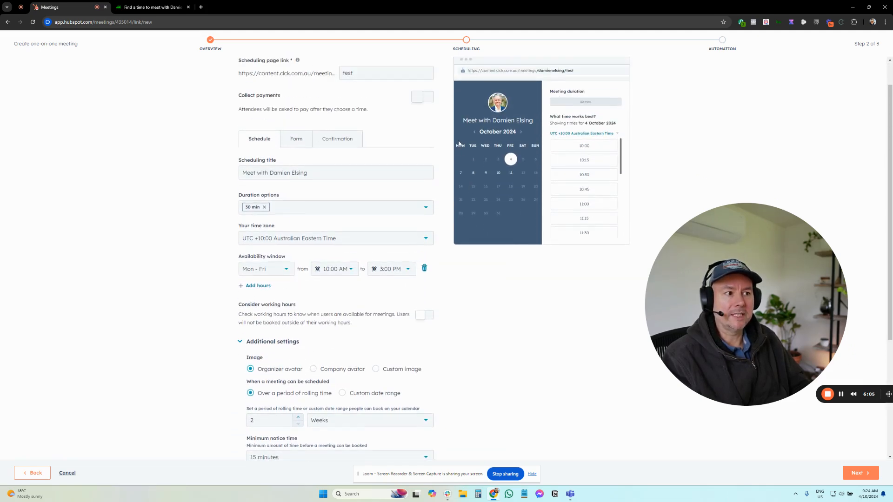
scroll(377, 230, "down", 1)
scroll(399, 185, "down", 1)
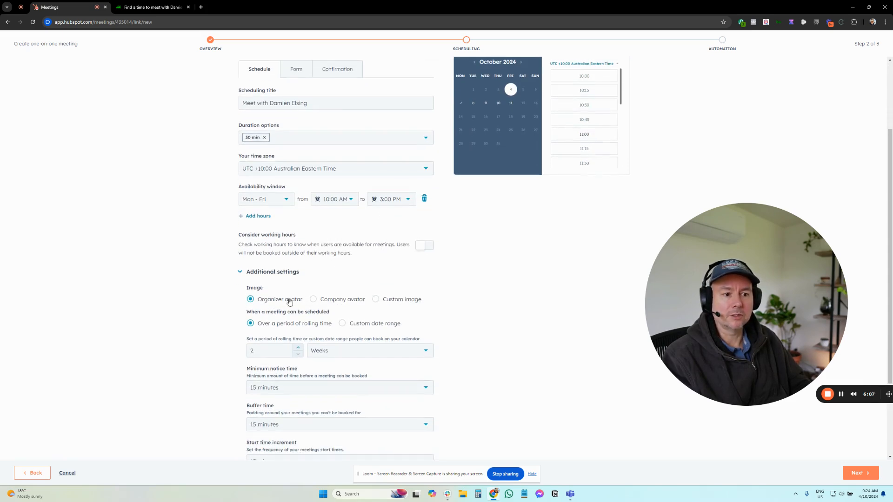
scroll(279, 303, "up", 2)
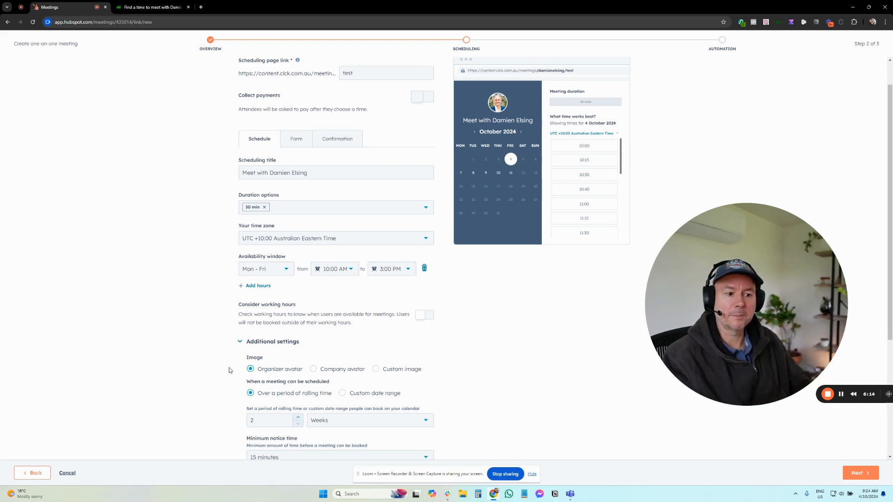
left_click(313, 369)
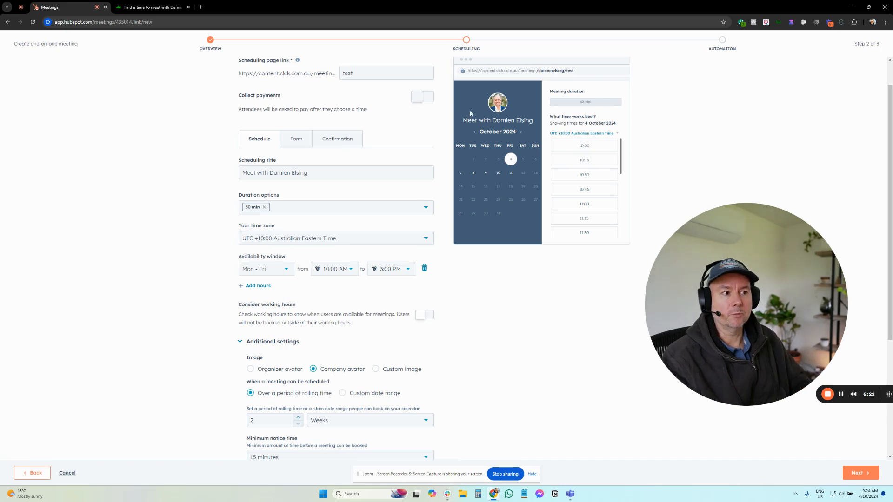
scroll(308, 330, "down", 1)
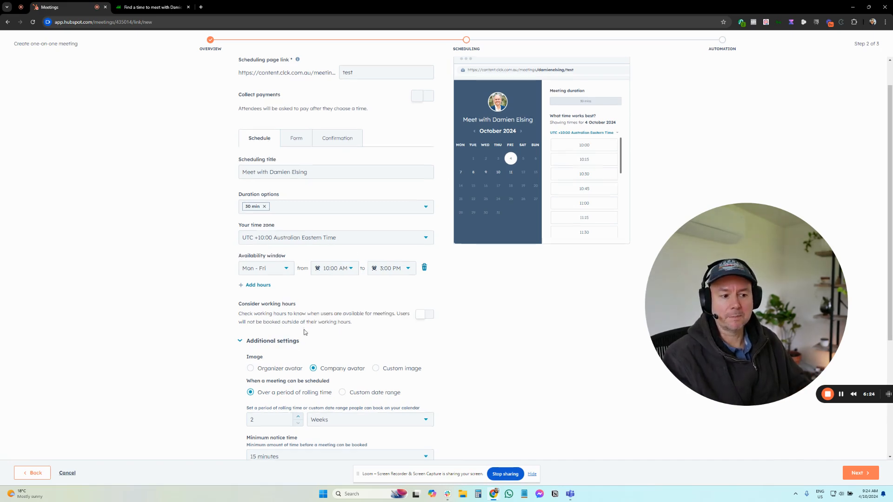
left_click(250, 334)
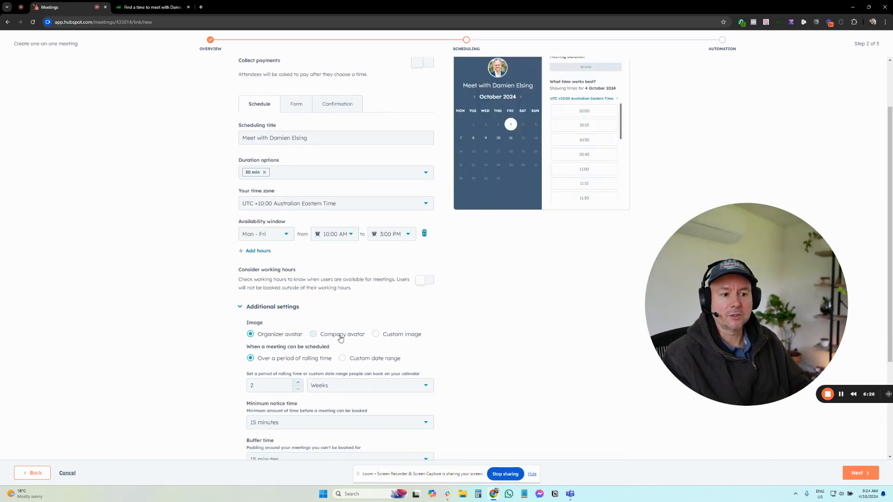
Review the choices for minimum notice time, buffer time and start time increment without changing them.
scroll(341, 338, "down", 3)
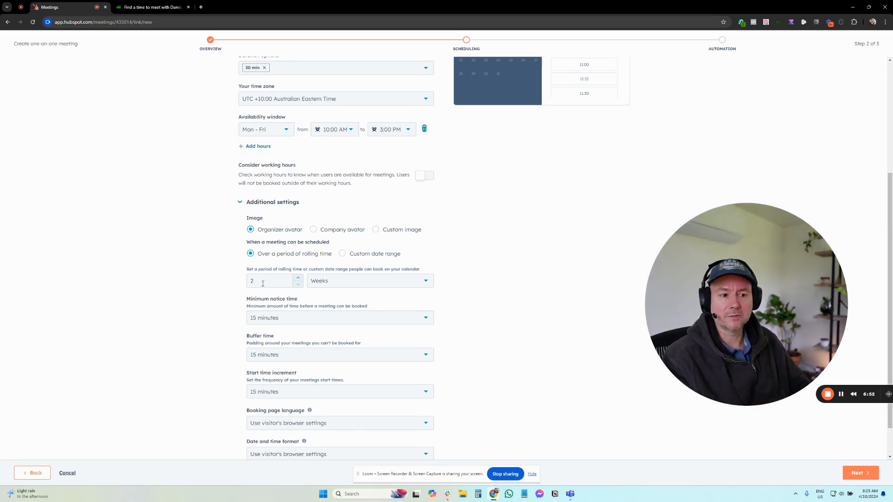
scroll(284, 251, "down", 2)
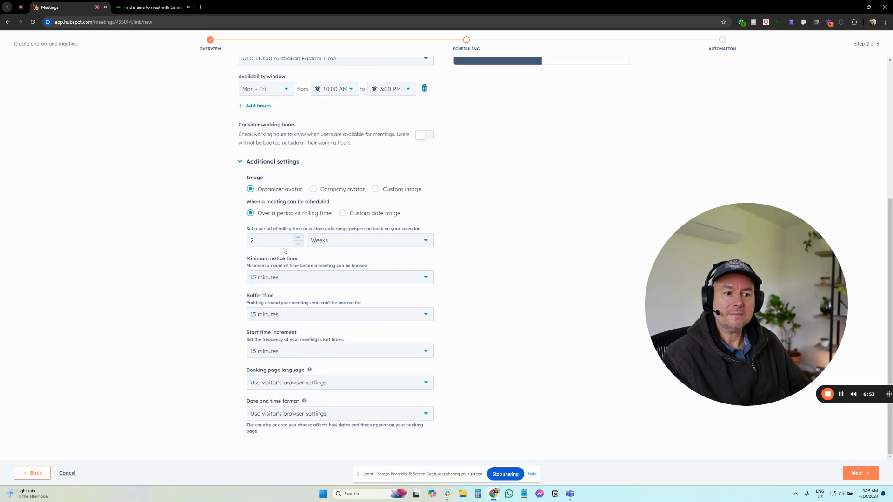
left_click(292, 278)
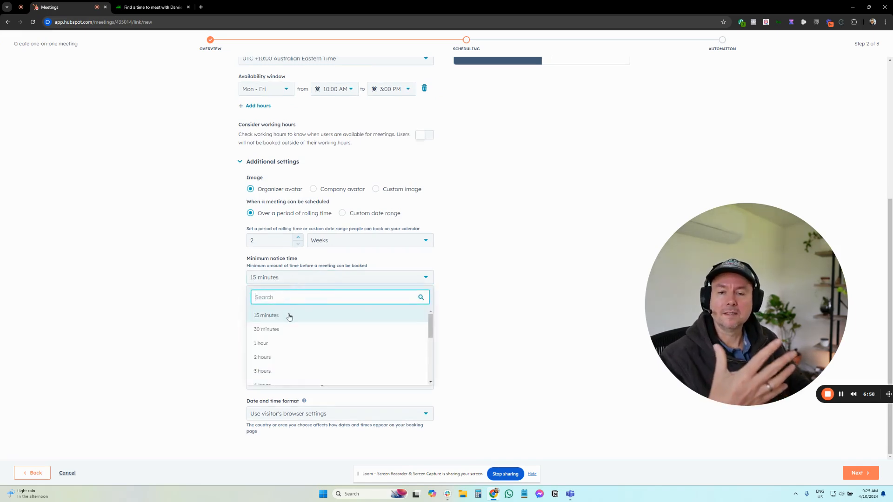
left_click(196, 305)
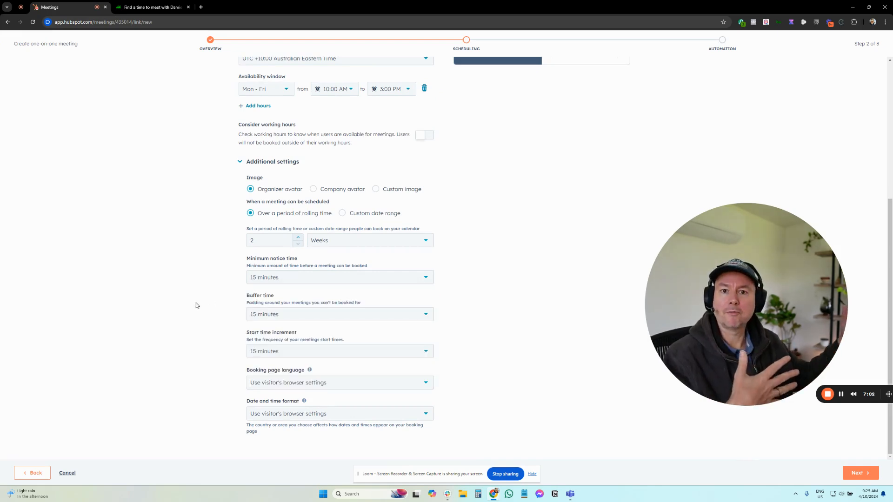
left_click(335, 278)
scroll(326, 329, "down", 1)
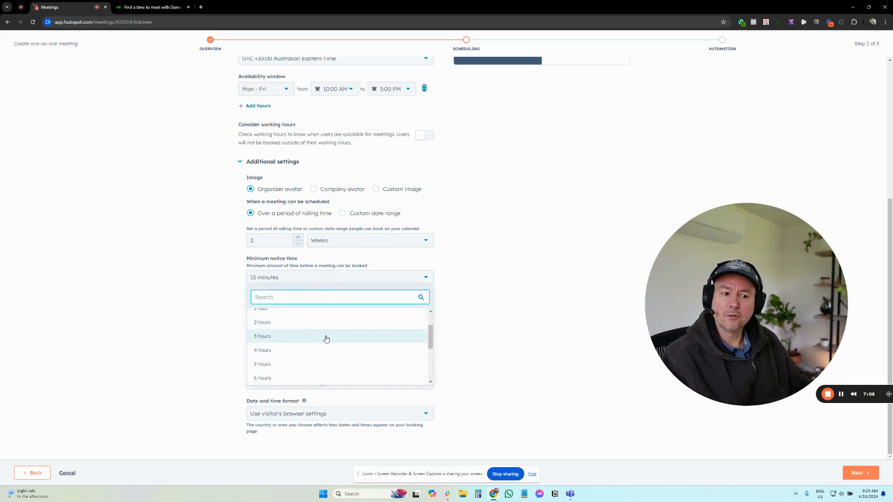
left_click(189, 326)
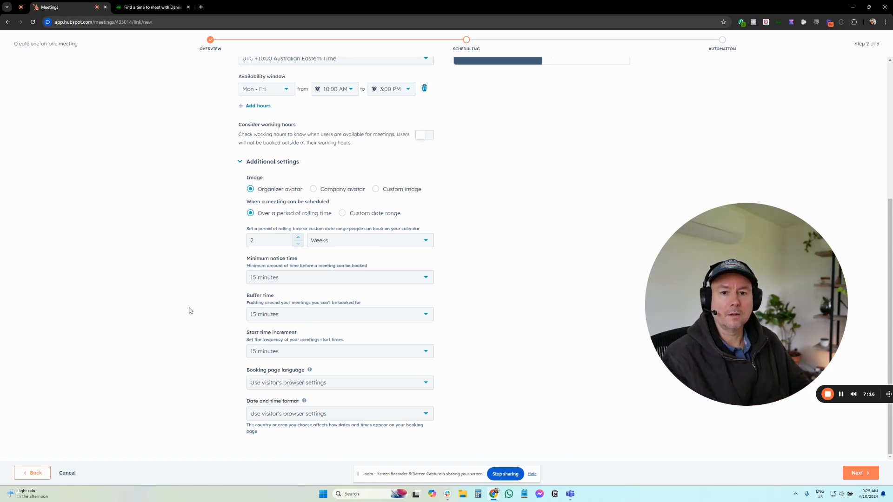
left_click(294, 314)
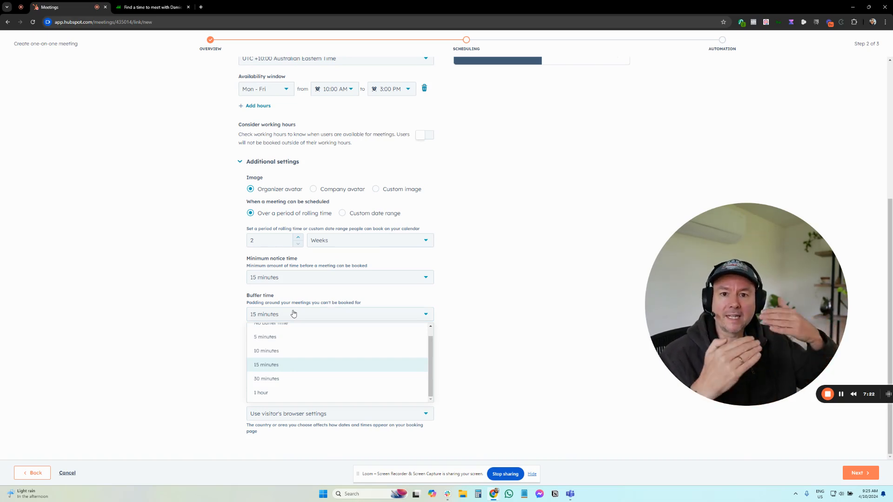
left_click(203, 315)
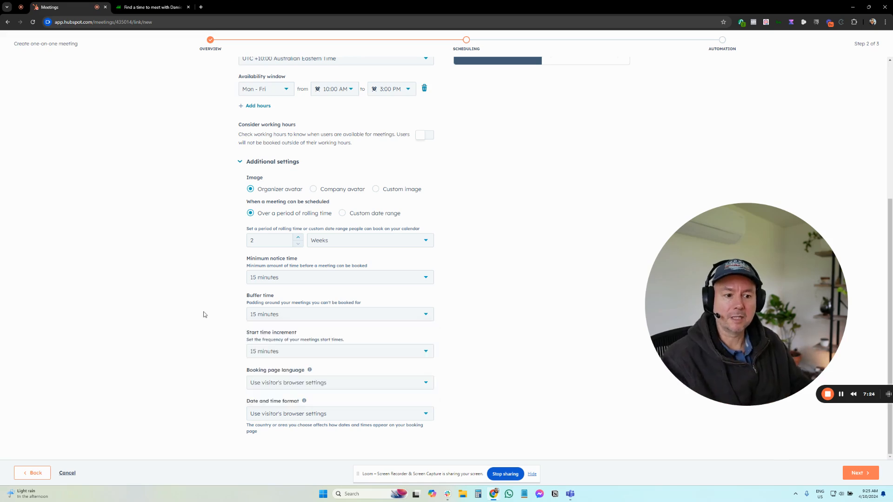
left_click(293, 352)
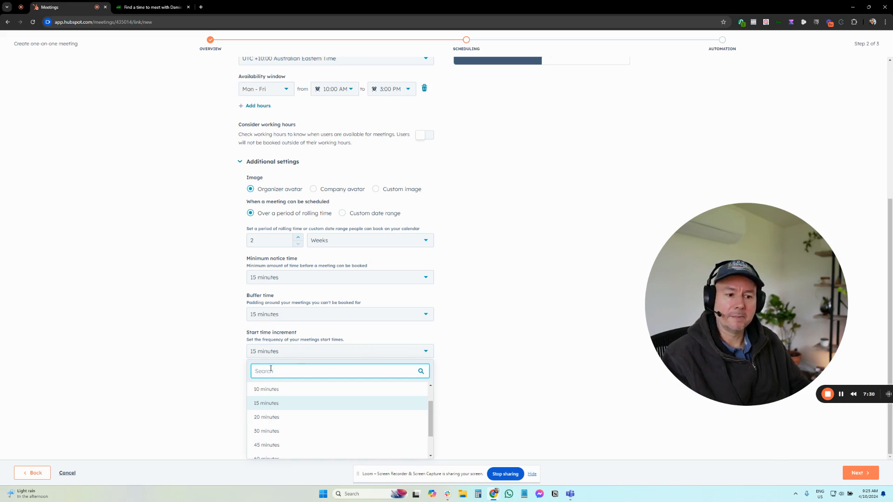
left_click(215, 364)
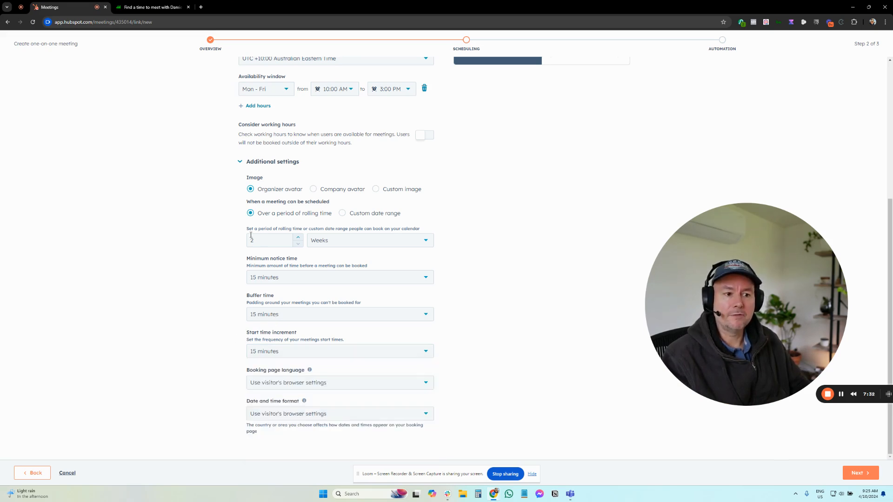
Set the start time increment to 30 minutes.
scroll(227, 251, "up", 3)
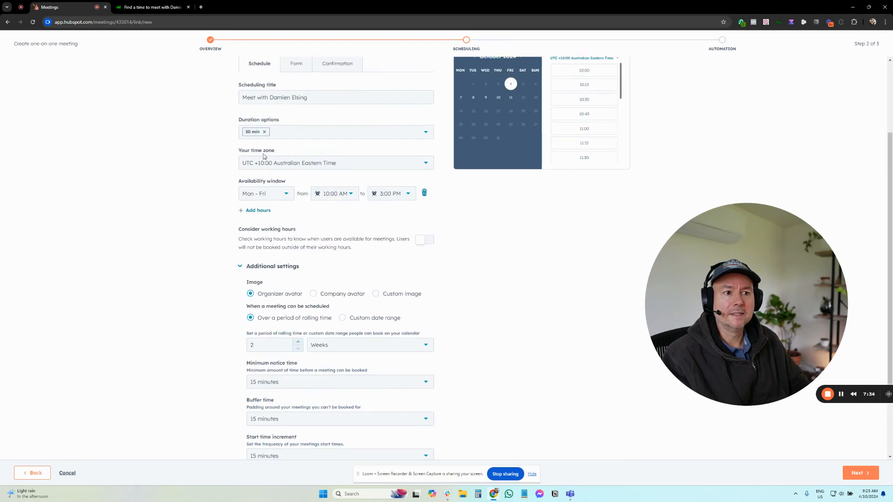
scroll(201, 285, "down", 3)
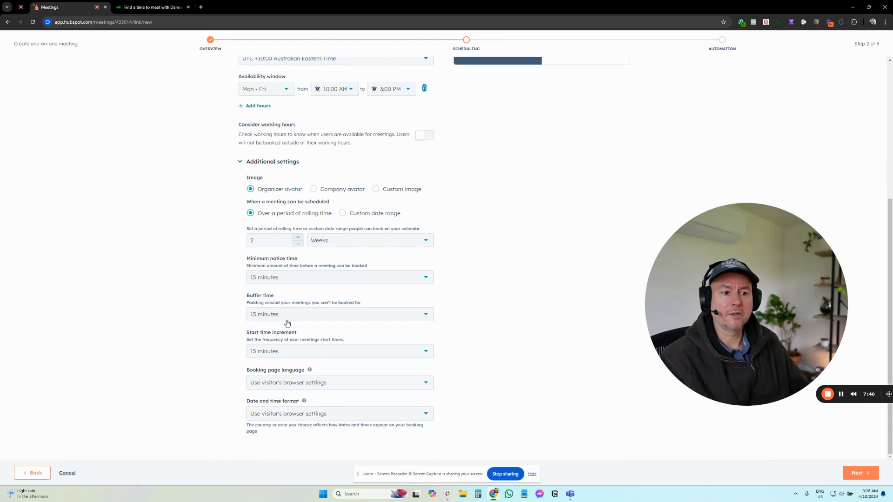
left_click(282, 355)
left_click(275, 421)
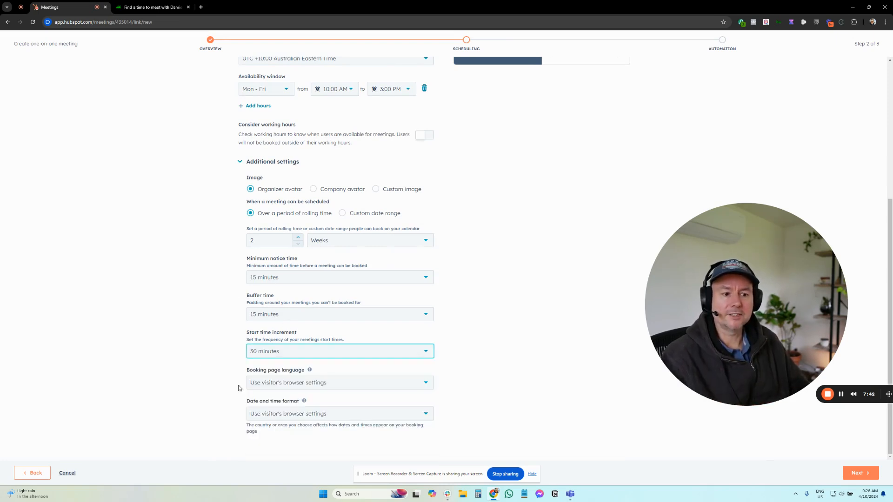
Open the booking form settings and add the Mobile phone number contact property as a required field.
scroll(223, 259, "up", 4)
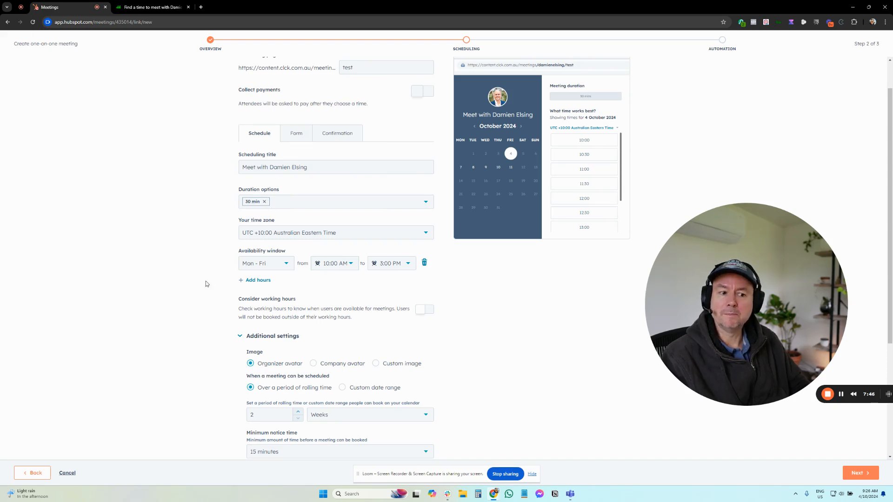
scroll(206, 281, "down", 4)
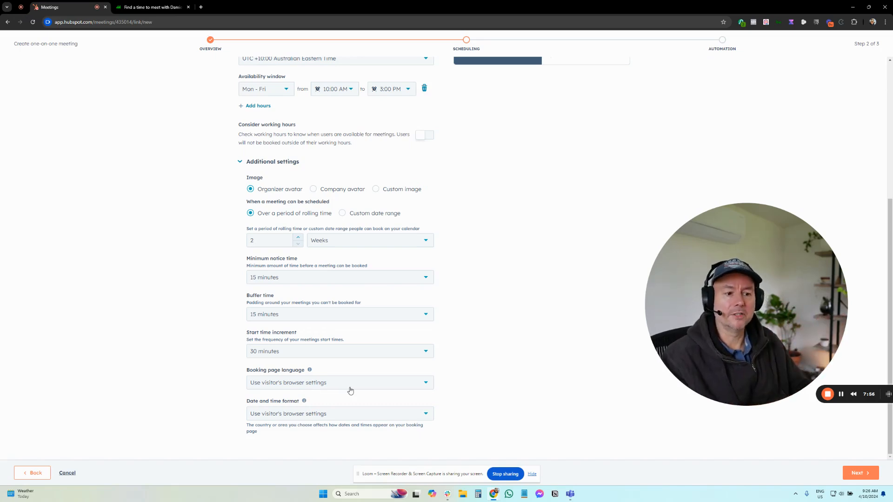
scroll(409, 258, "up", 1)
scroll(409, 258, "up", 3)
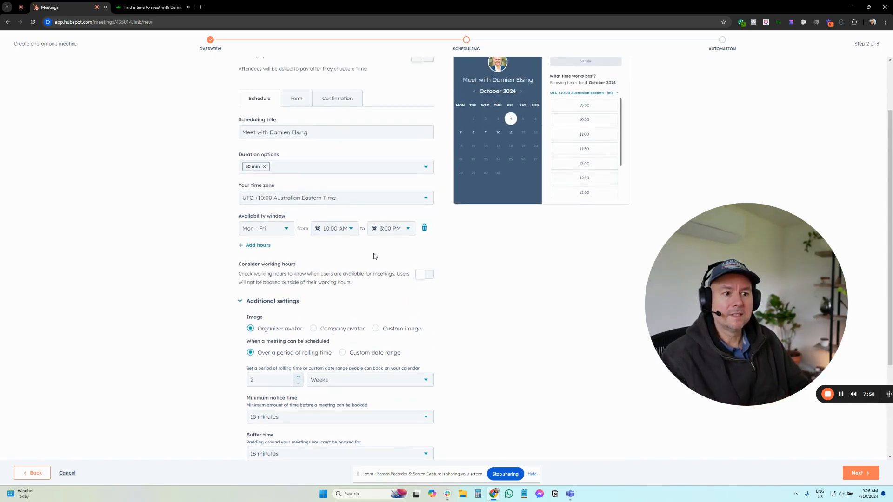
scroll(375, 256, "up", 2)
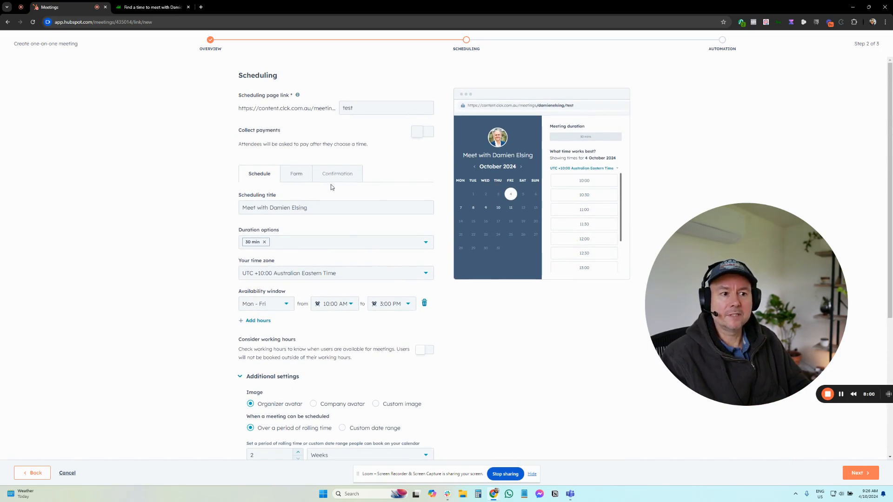
left_click(297, 175)
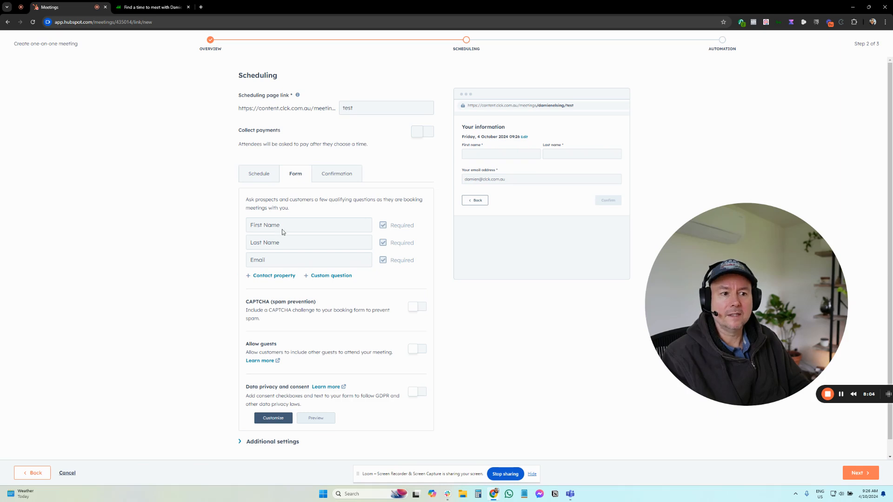
scroll(283, 228, "down", 1)
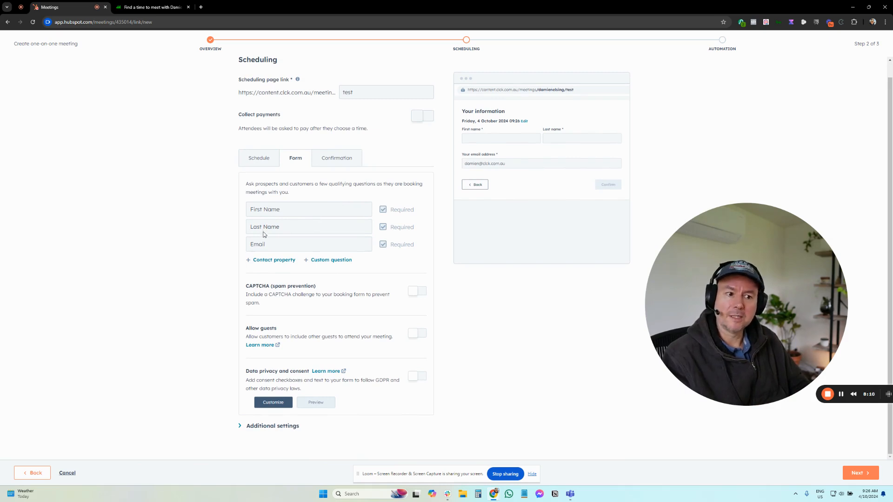
left_click(269, 260)
left_click(281, 277)
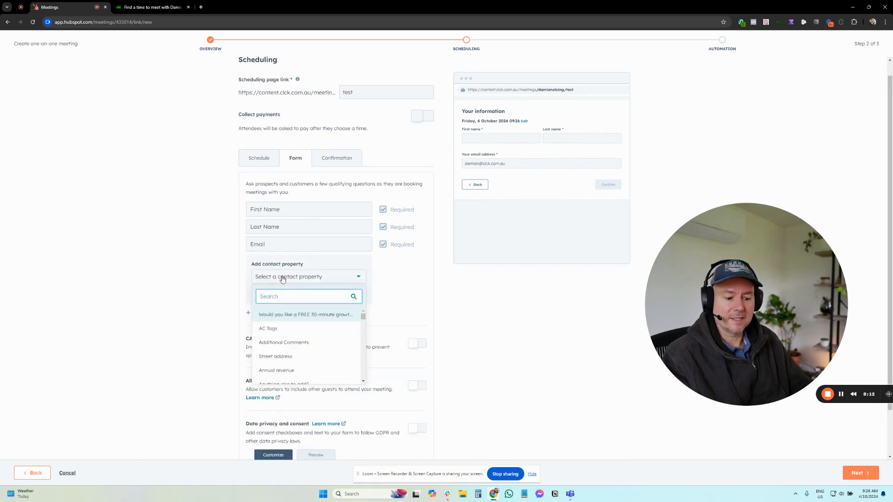
type("phone")
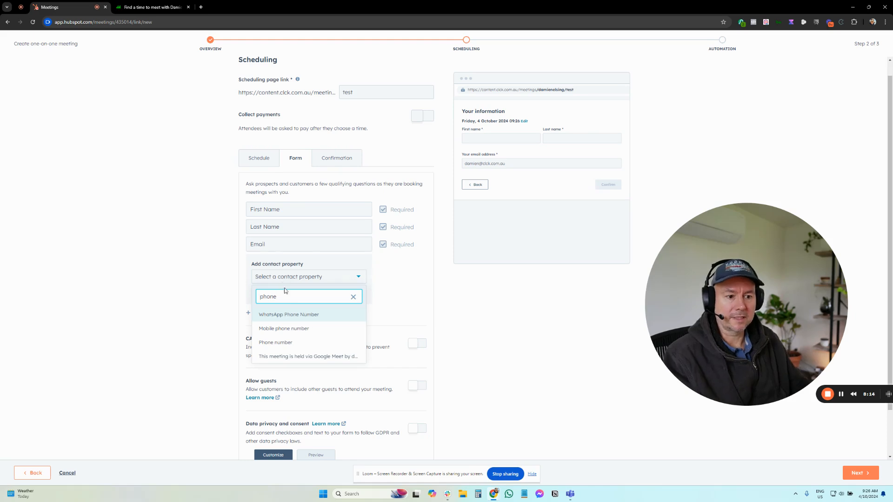
left_click(287, 328)
left_click(260, 293)
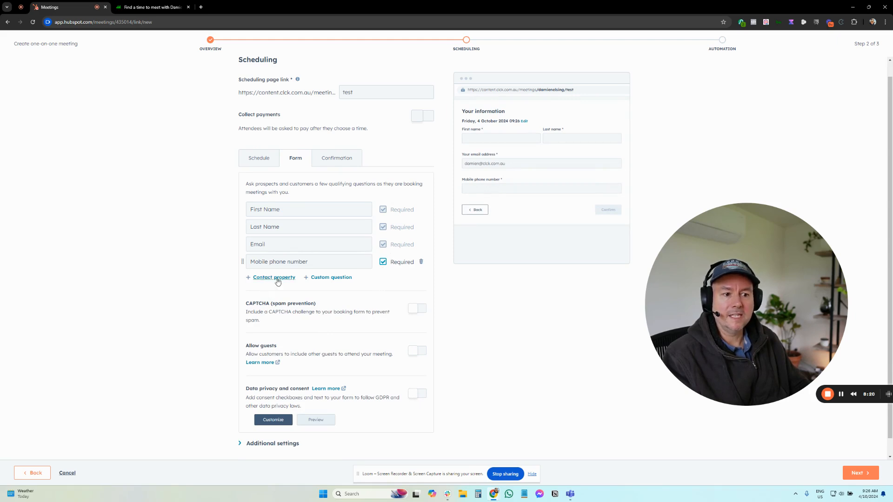
Try adding a custom question to the booking form.
left_click(325, 277)
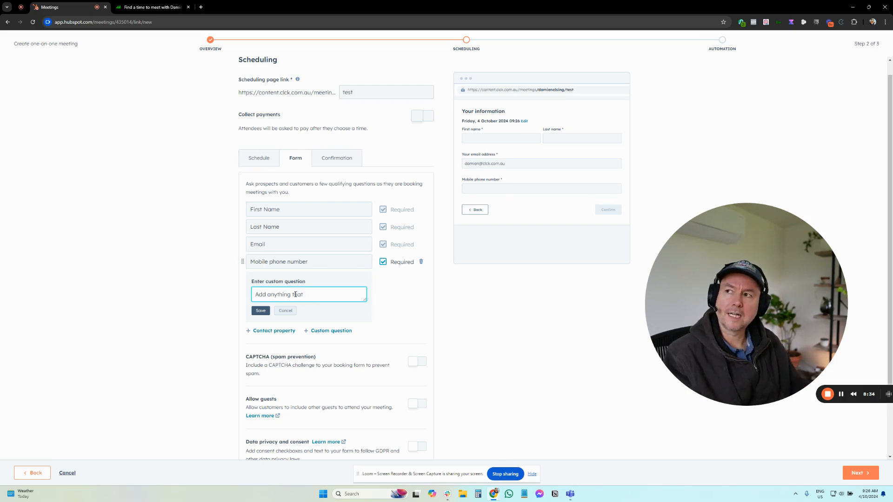
left_click(287, 310)
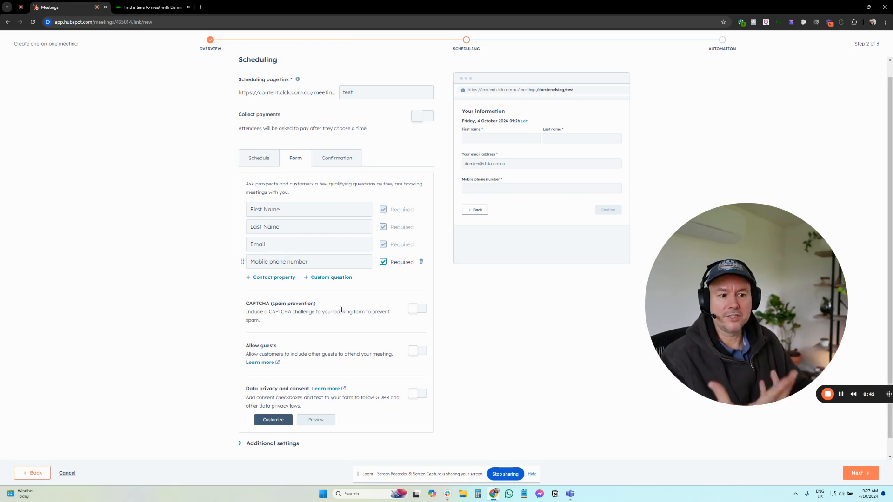
Turn on Allow guests so attendees can invite others to the meeting.
scroll(396, 312, "down", 1)
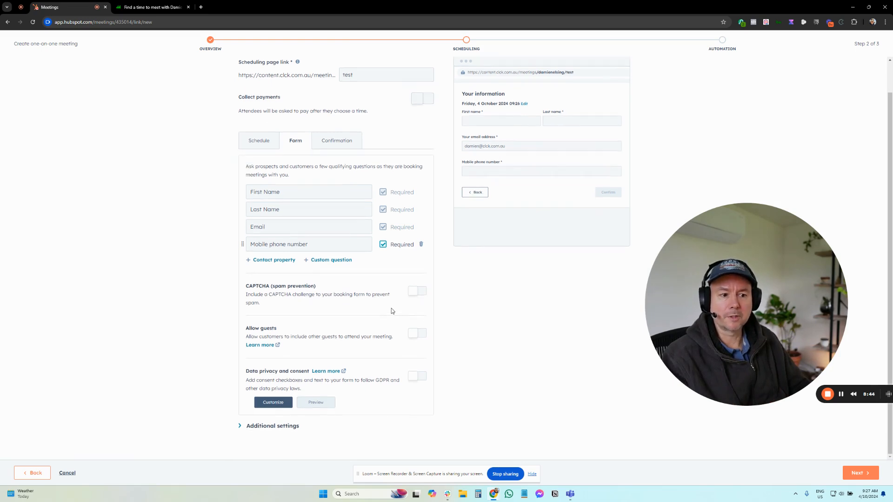
left_click(421, 335)
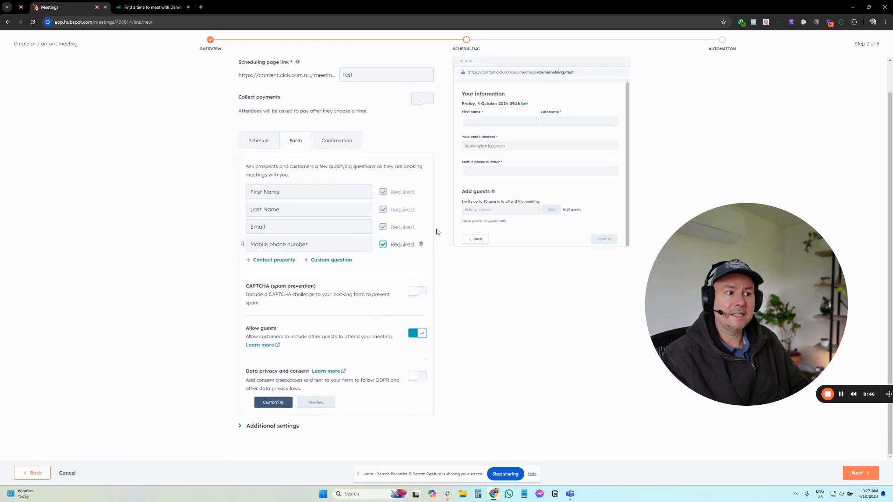
Expand the booking form's additional settings to review the pre-populate and auto-submit options.
scroll(480, 192, "down", 1)
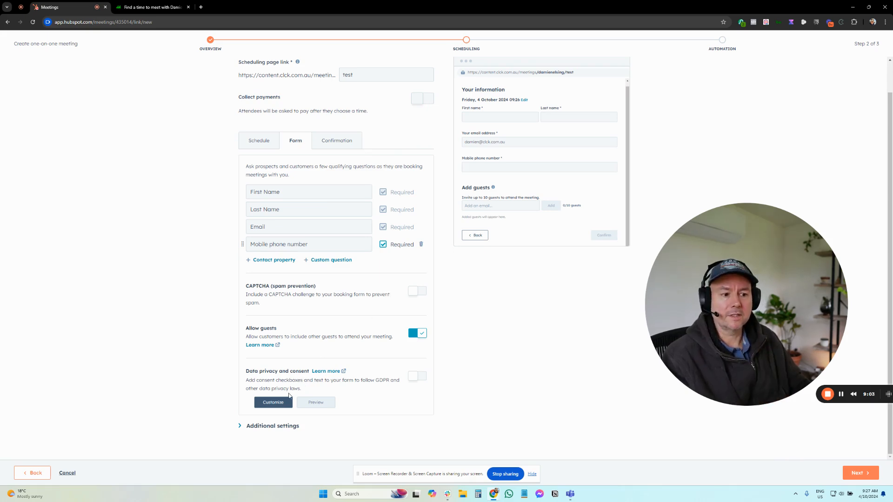
left_click(274, 426)
scroll(316, 395, "down", 2)
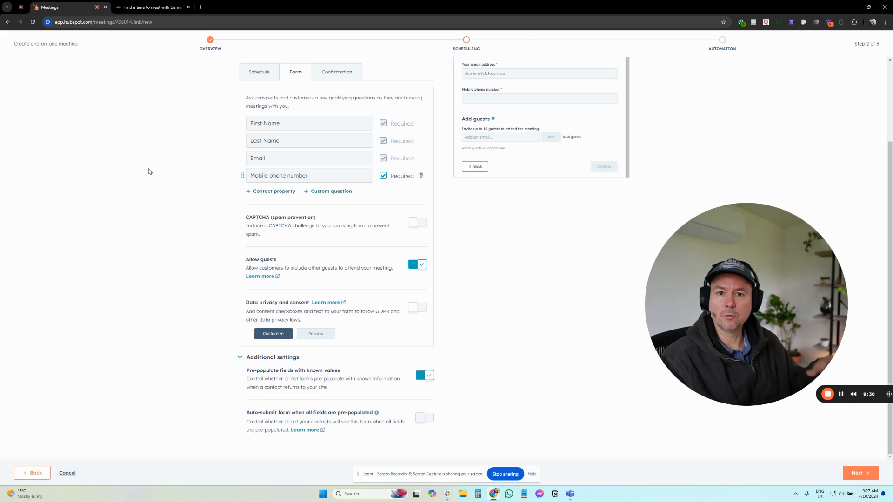
Try redirecting the booking confirmation to the HubSpot 2024 TOFU - Thank you page booking page, then restore the default confirmation page.
scroll(353, 261, "up", 3)
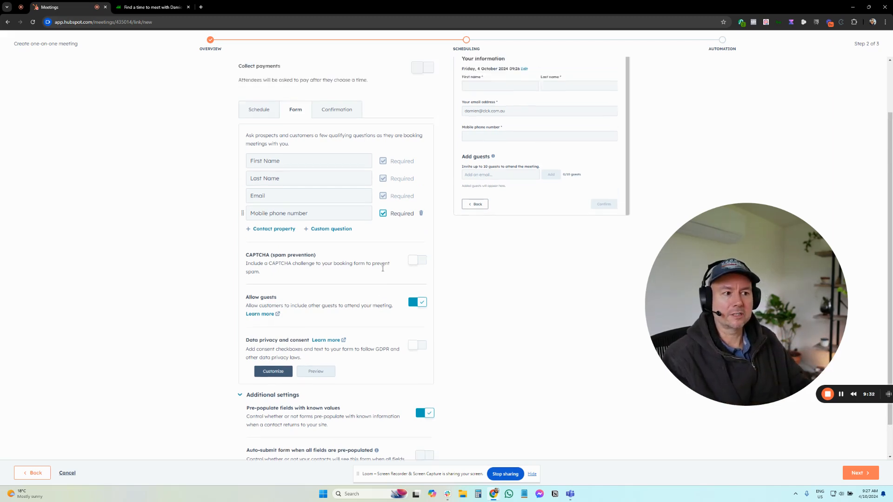
left_click(327, 174)
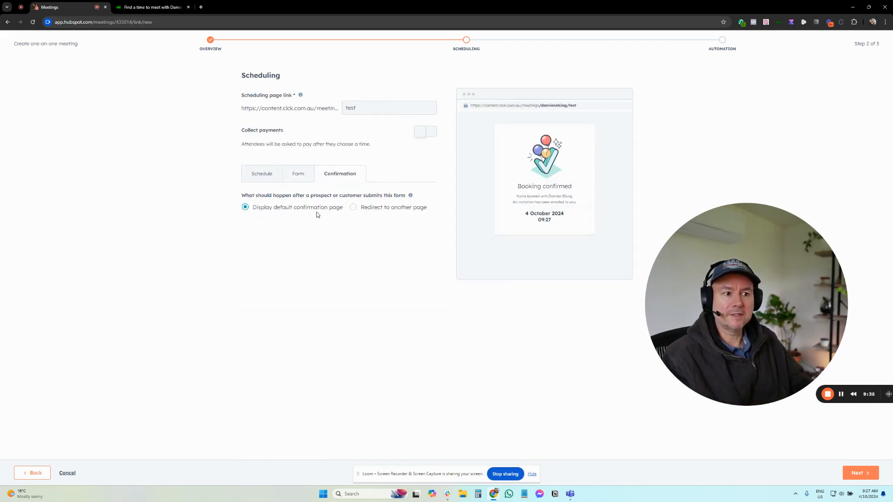
left_click(373, 208)
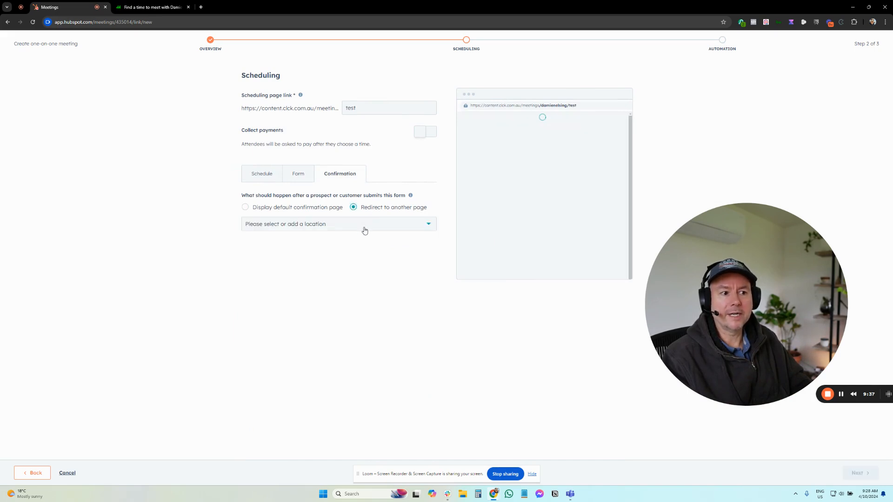
left_click(338, 233)
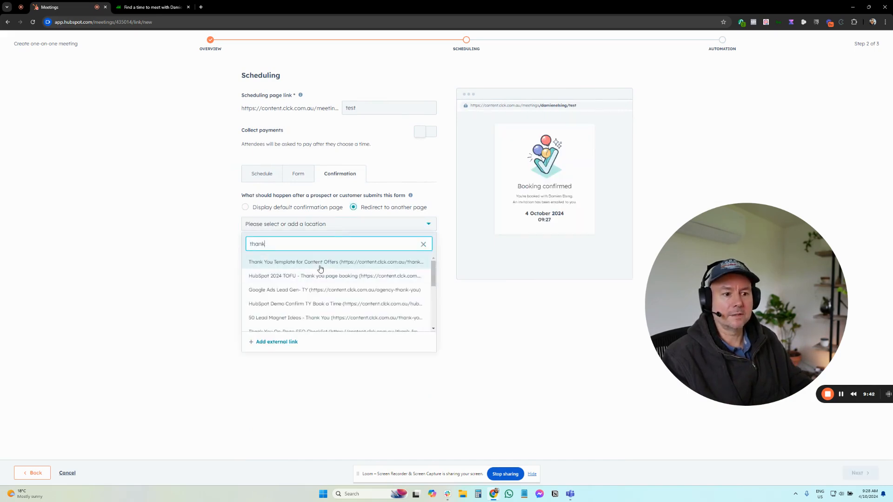
left_click(318, 268)
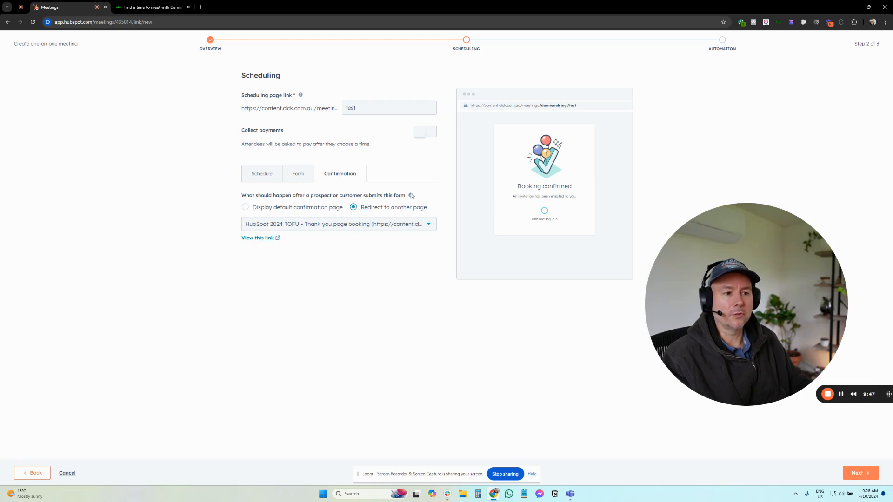
left_click(361, 226)
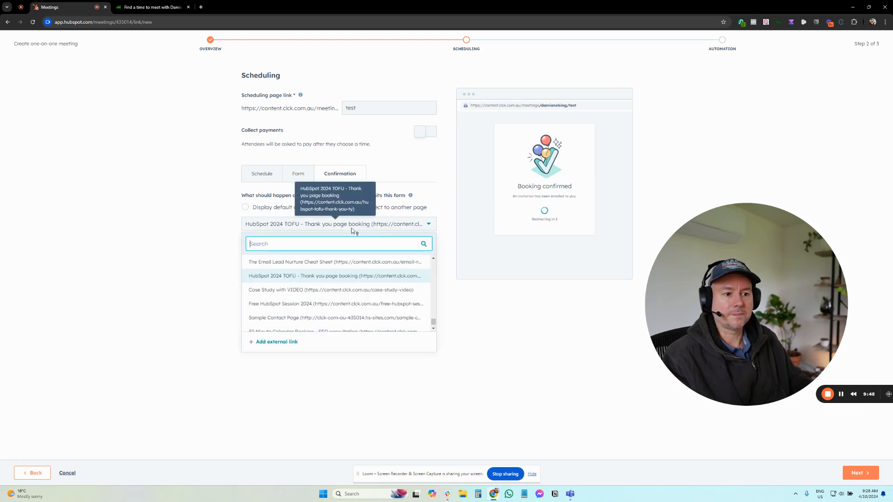
left_click(177, 289)
left_click(253, 207)
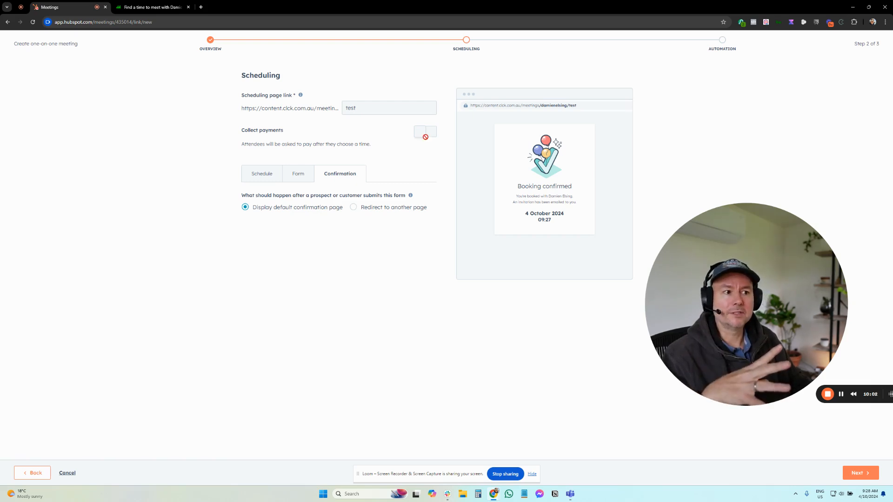
Continue to the Automation step and turn on the pre-meeting reminder email.
mouse_move(425, 133)
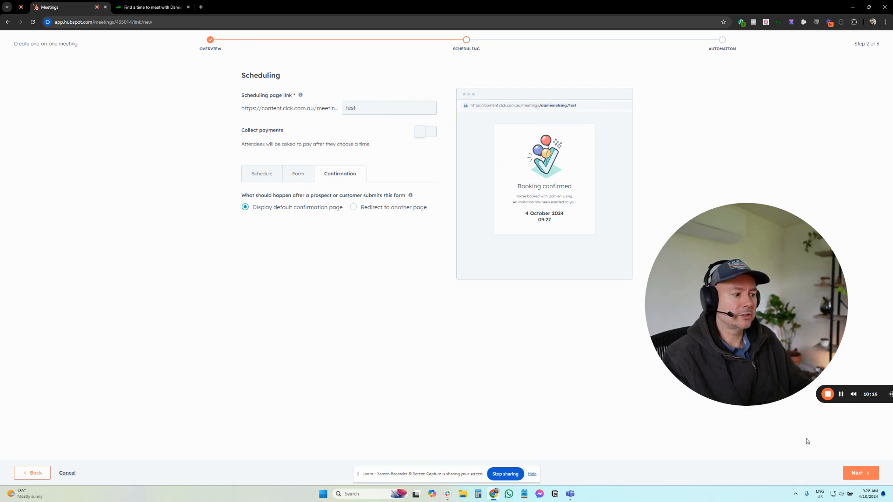
left_click(858, 472)
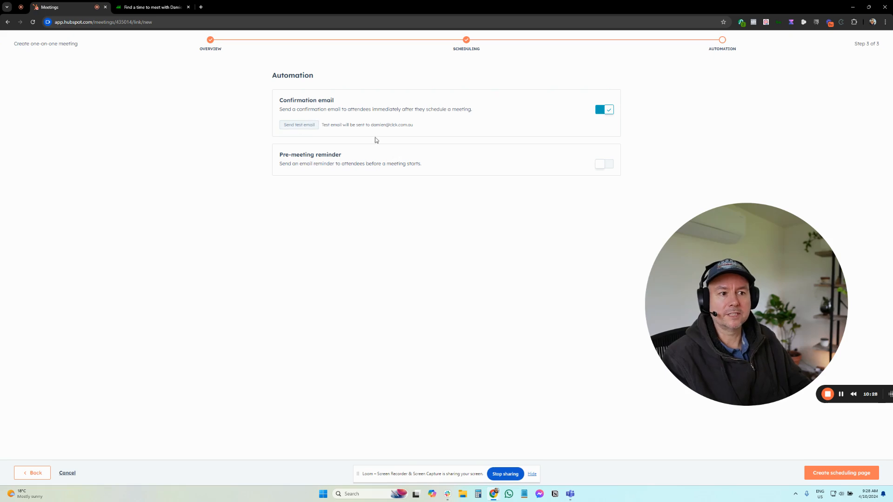
left_click(602, 165)
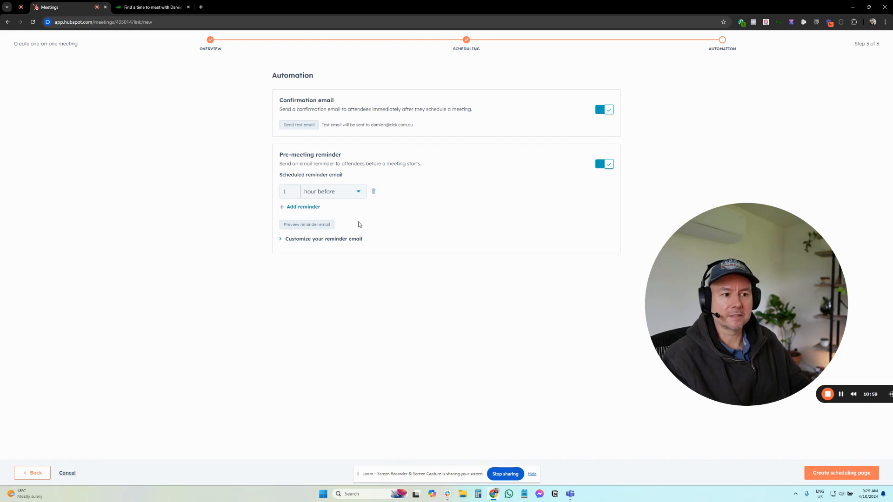
Add a second reminder set to 1 day before the meeting and create the scheduling page.
left_click(311, 206)
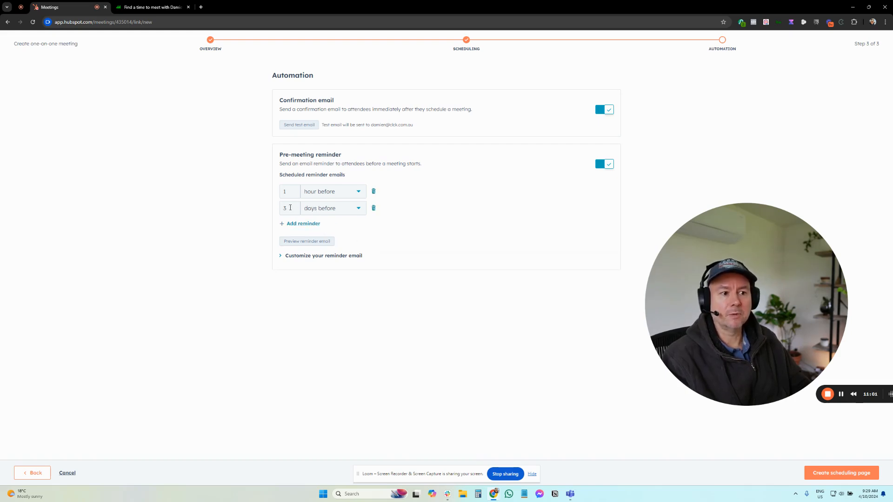
double_click(290, 208)
type("1")
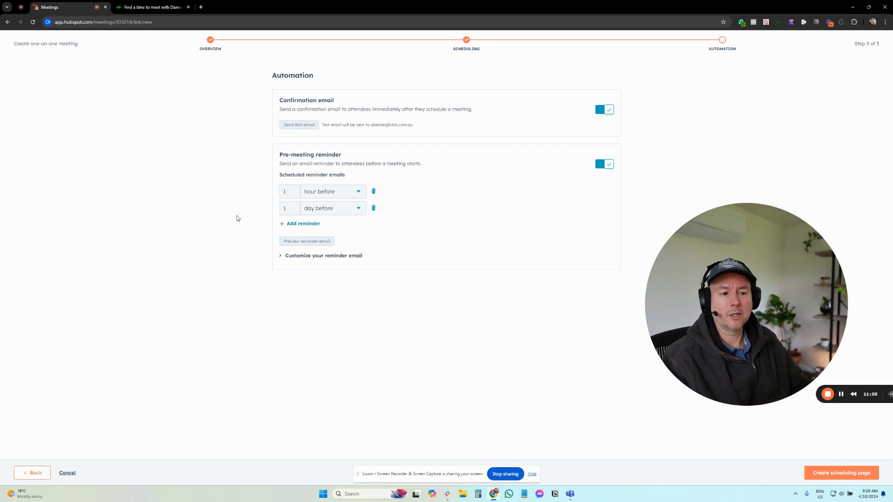
left_click(325, 256)
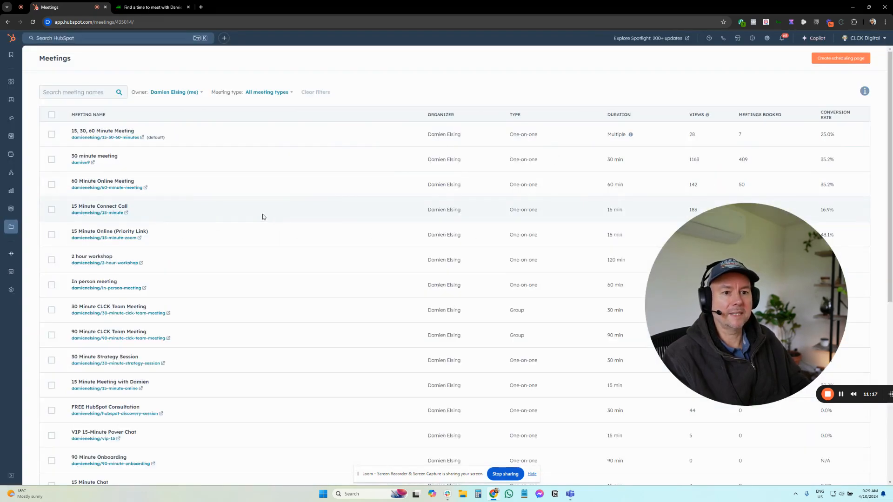
Search the meetings list for test and open the TEST scheduling page's public link.
left_click(99, 93)
type("test")
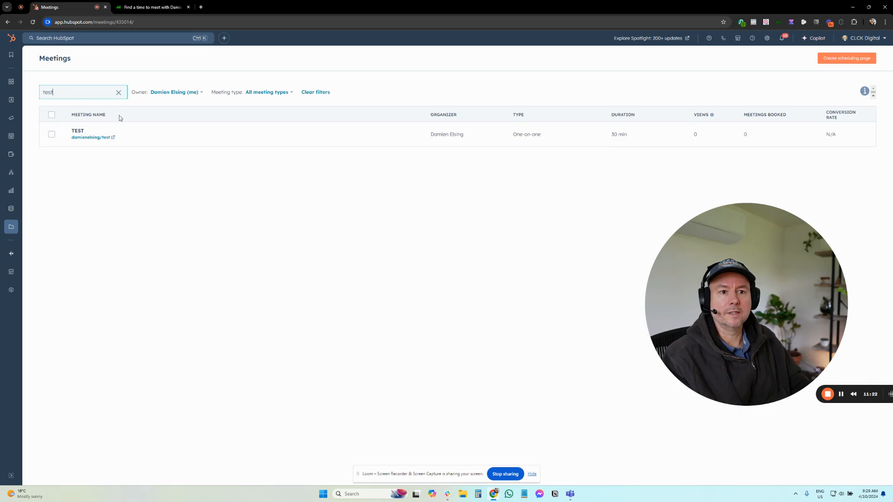
left_click(95, 137)
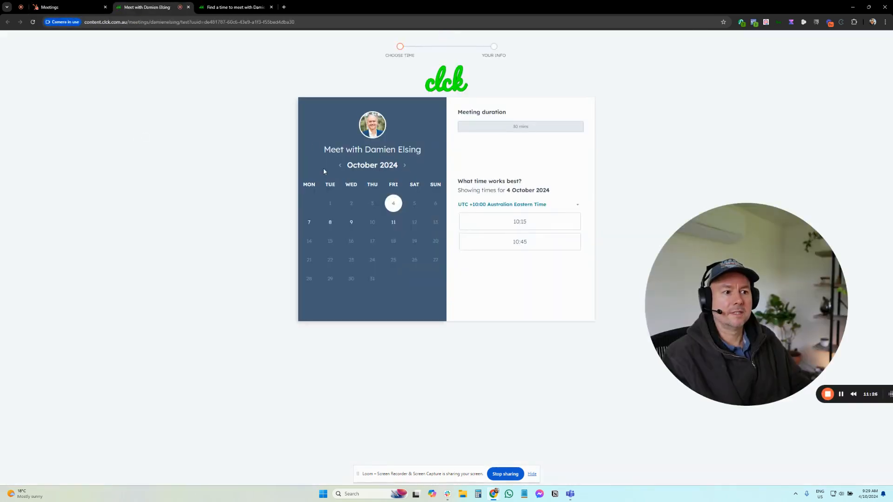
Test the booking page by choosing dates and the 10:00 slot on 11 October, then return to Meetings.
left_click(329, 223)
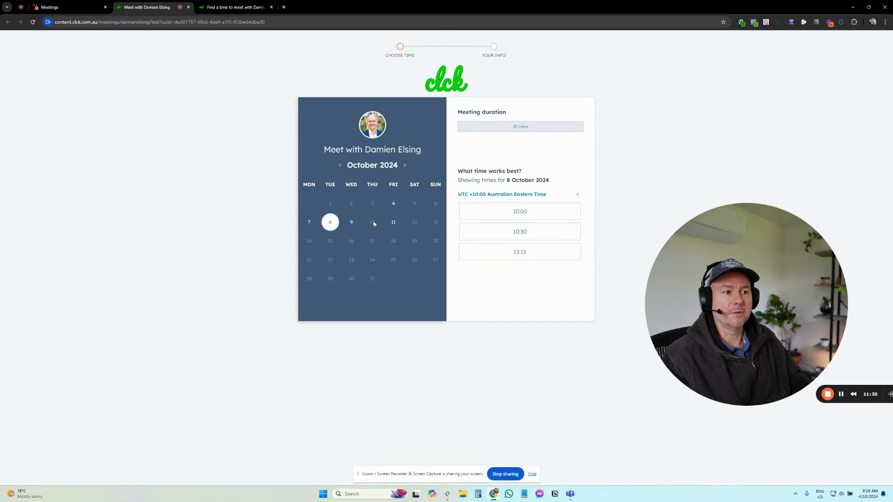
left_click(353, 225)
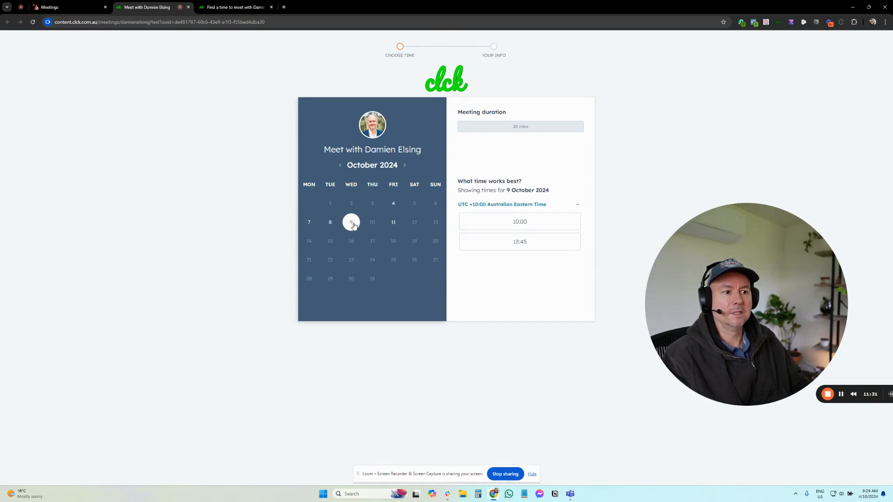
left_click(394, 223)
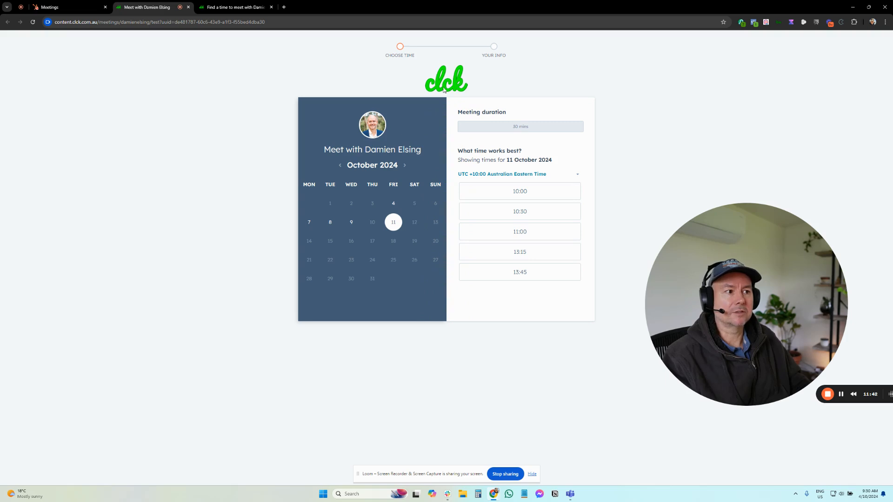
left_click(520, 191)
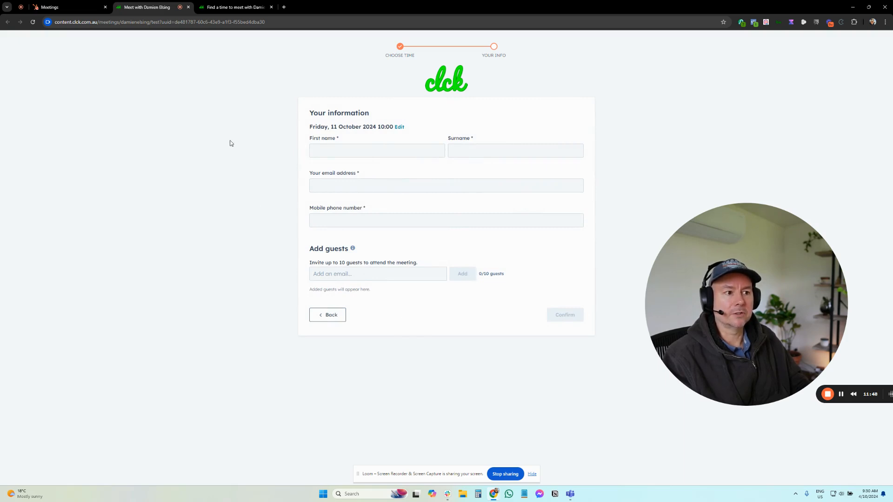
left_click(50, 7)
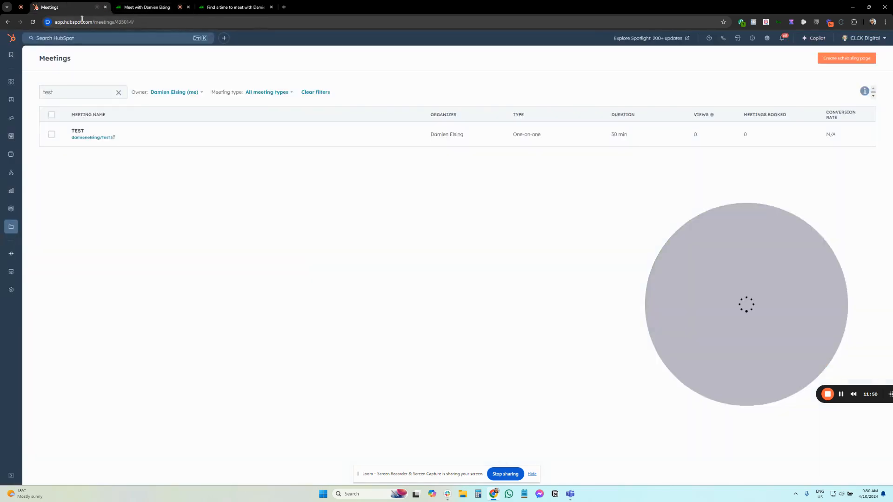